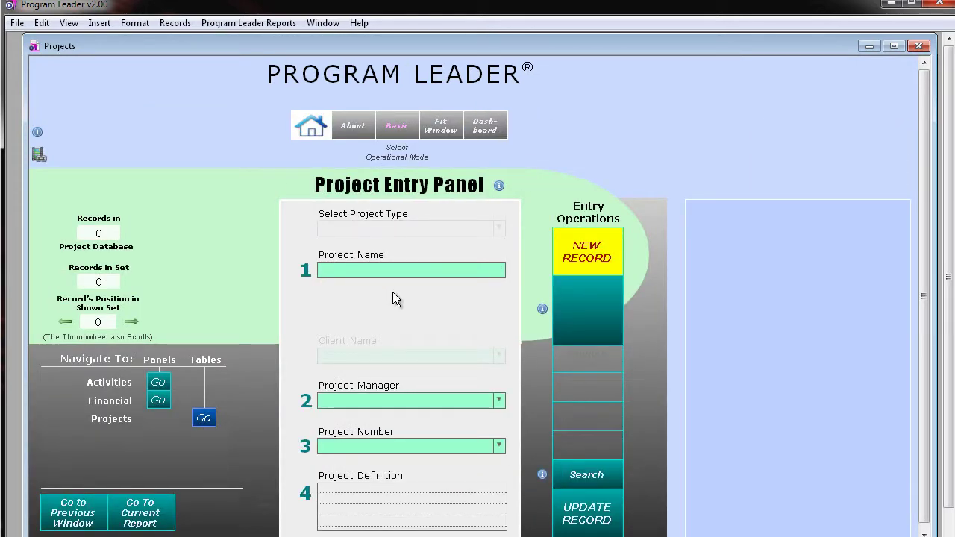
Create a new project record and name it "Sample Project 1".
left_click(577, 257)
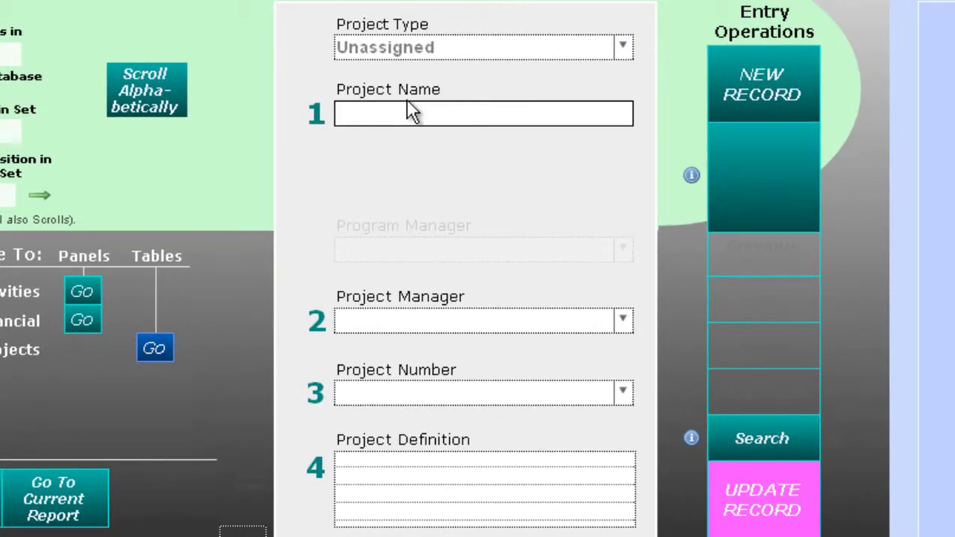
type("Sample Projec")
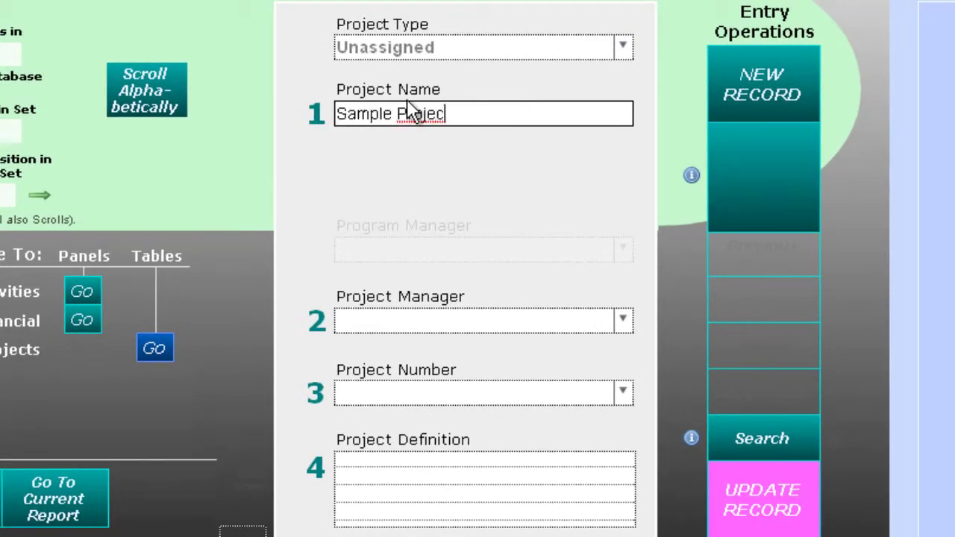
type("t 1")
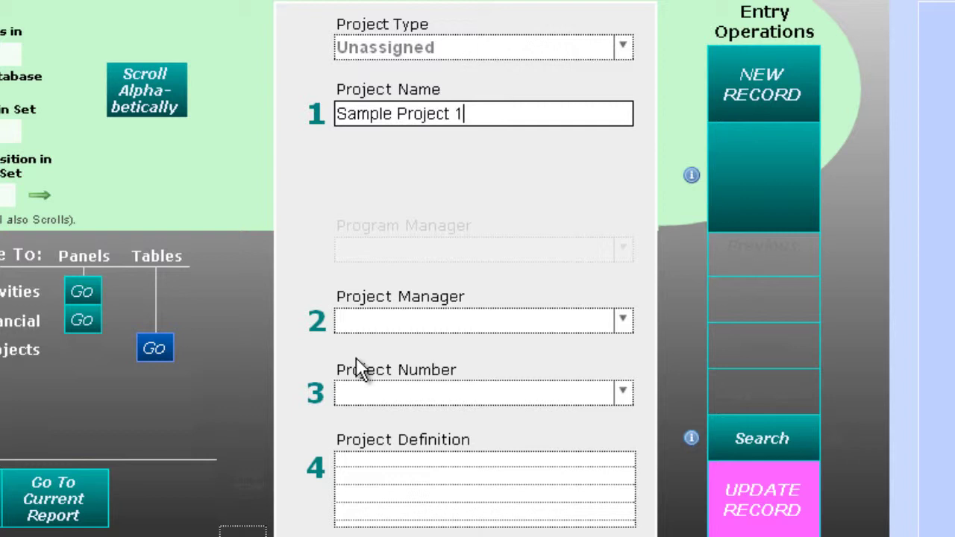
Enter the project manager's full name and project number ES-1 for the new project, and update the record.
left_click(381, 322)
type("el")
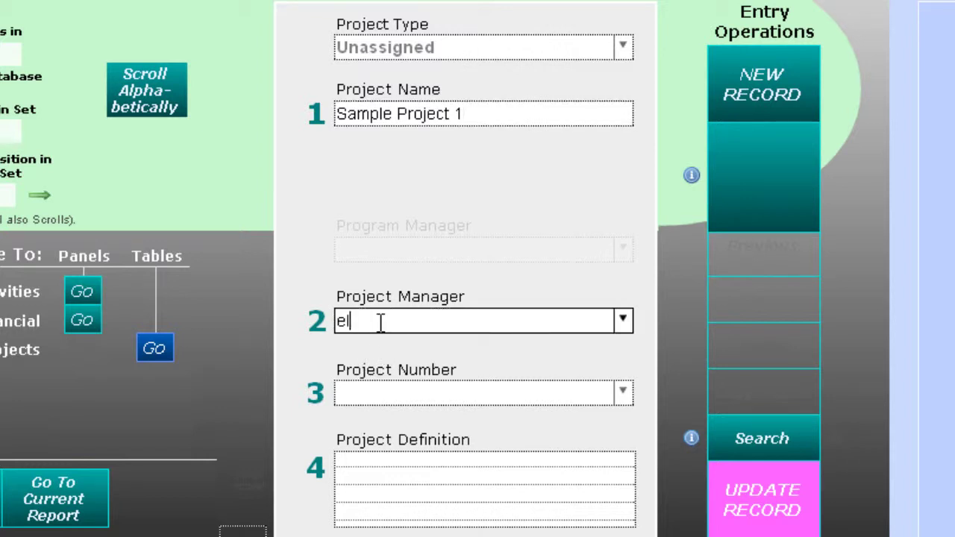
type("aine Smith")
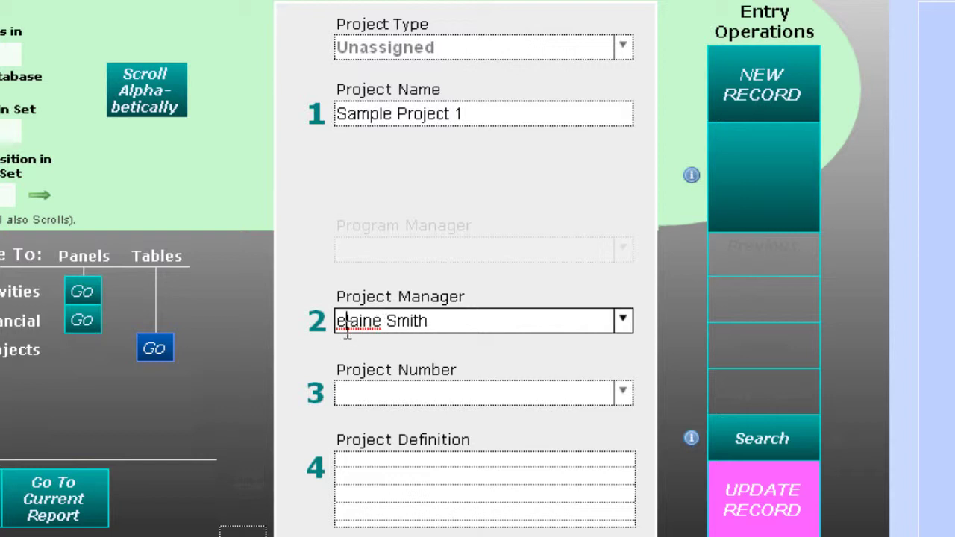
left_click(475, 397)
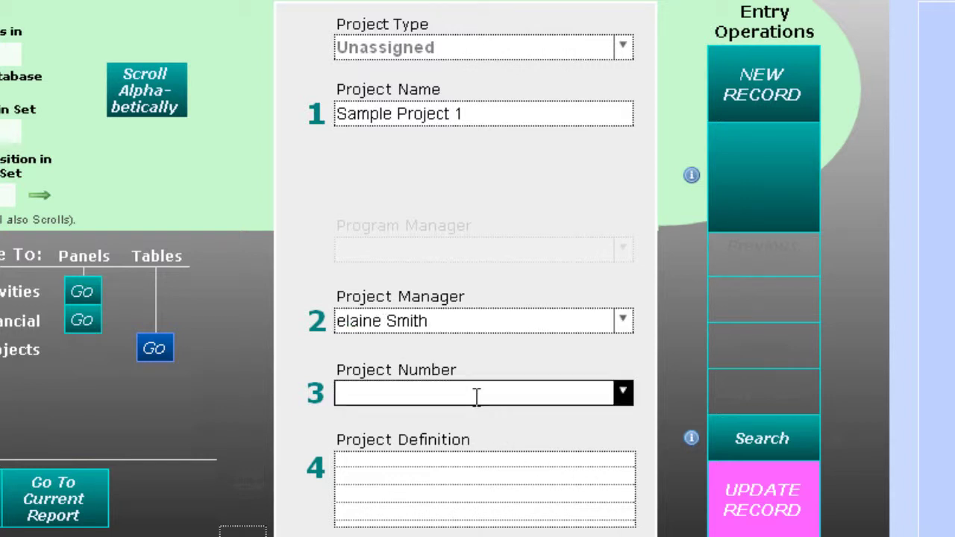
type("ES-1")
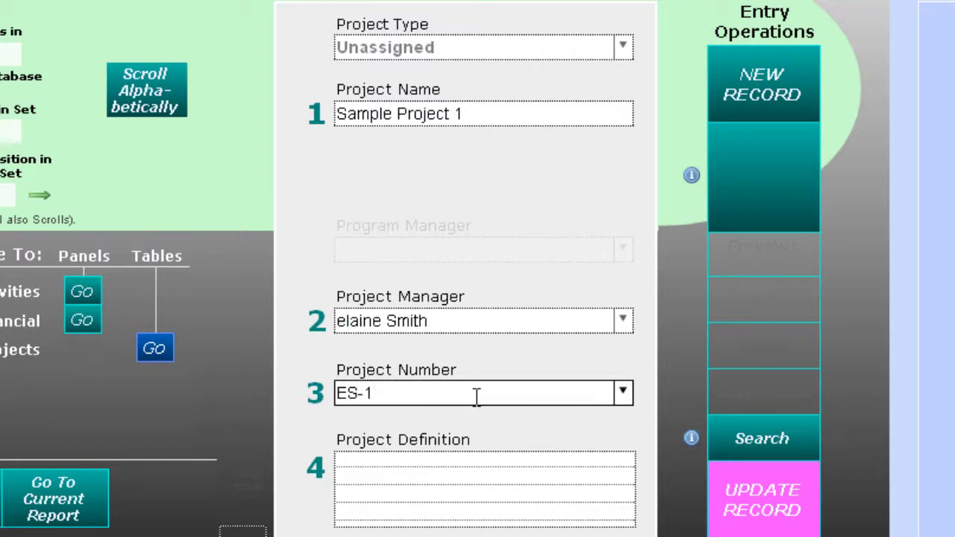
left_click(791, 521)
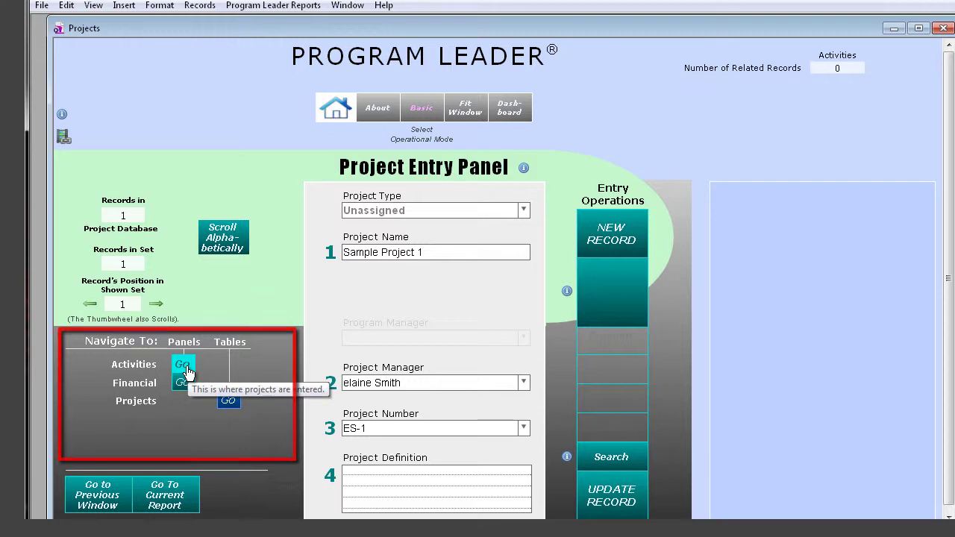
Go to the activity entry panel and create a new activity record described as "Assess risk for this project.".
left_click(184, 365)
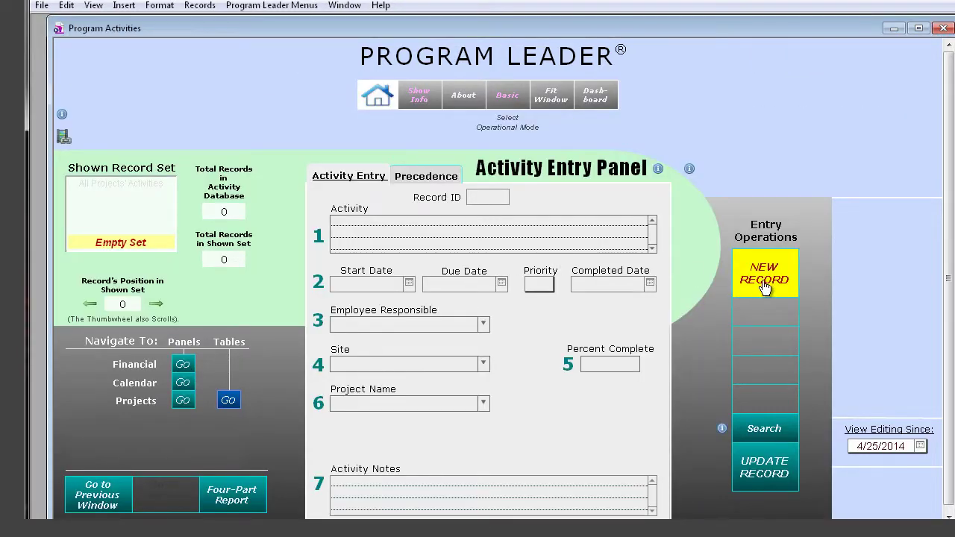
left_click(765, 288)
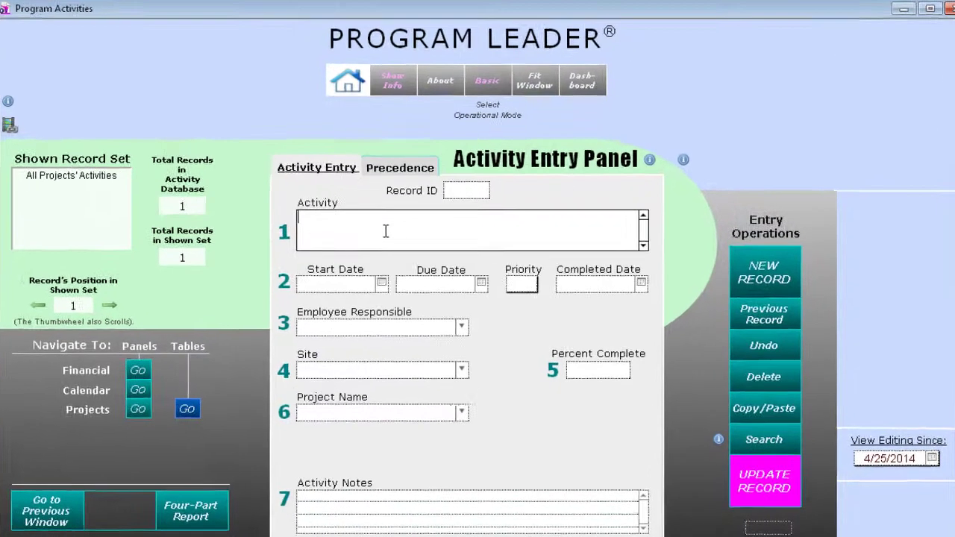
type("Assess risk fo")
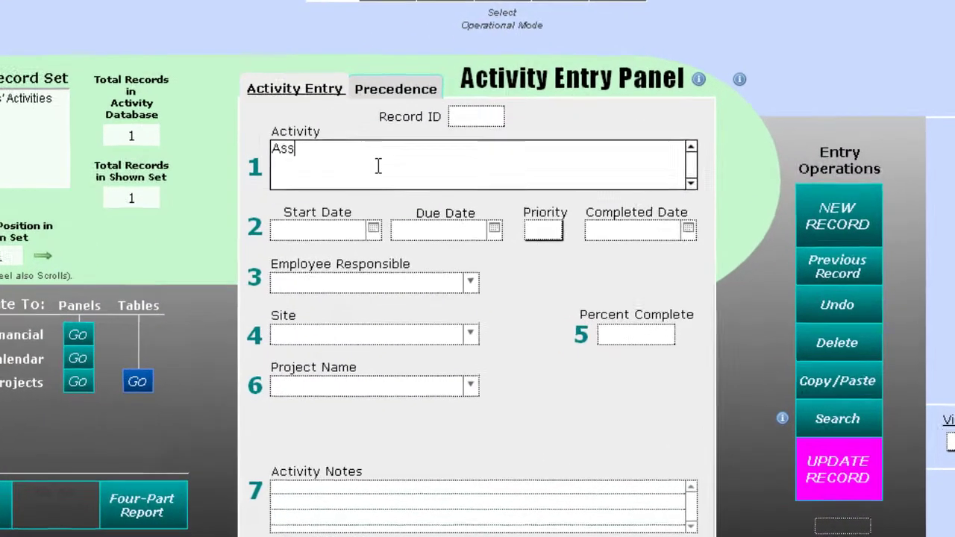
type("r th")
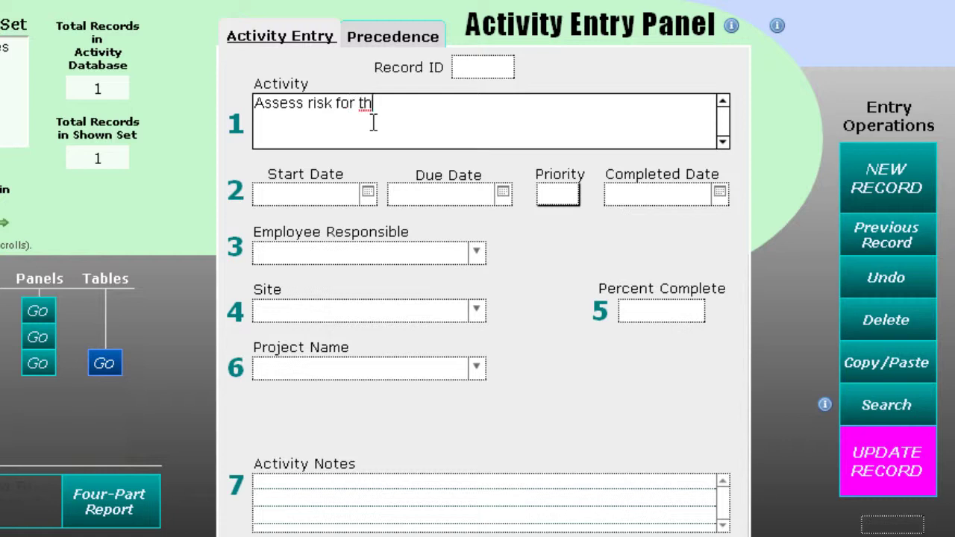
type("is project.")
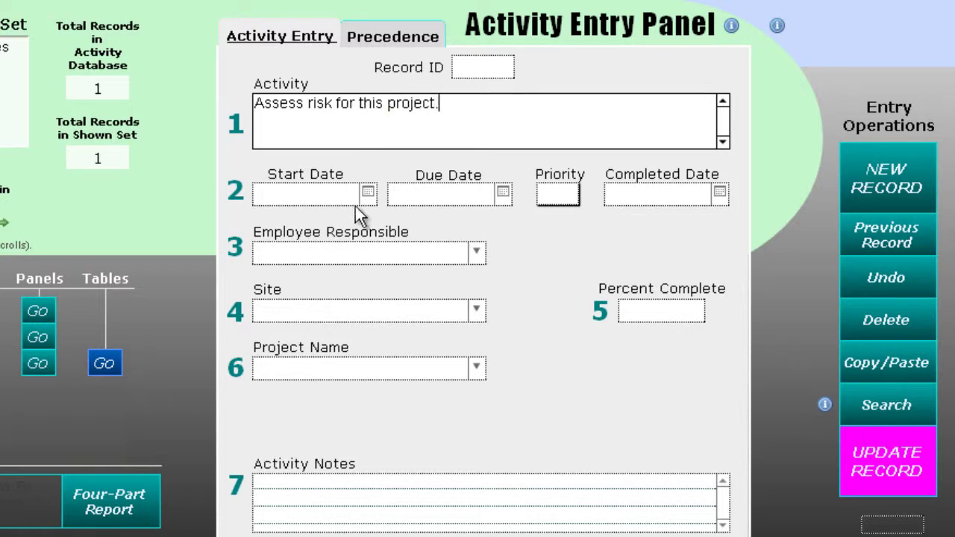
Set the activity's start date to 4/25/2014, its due date to 5/2/2014 and its priority to B.
left_click(368, 195)
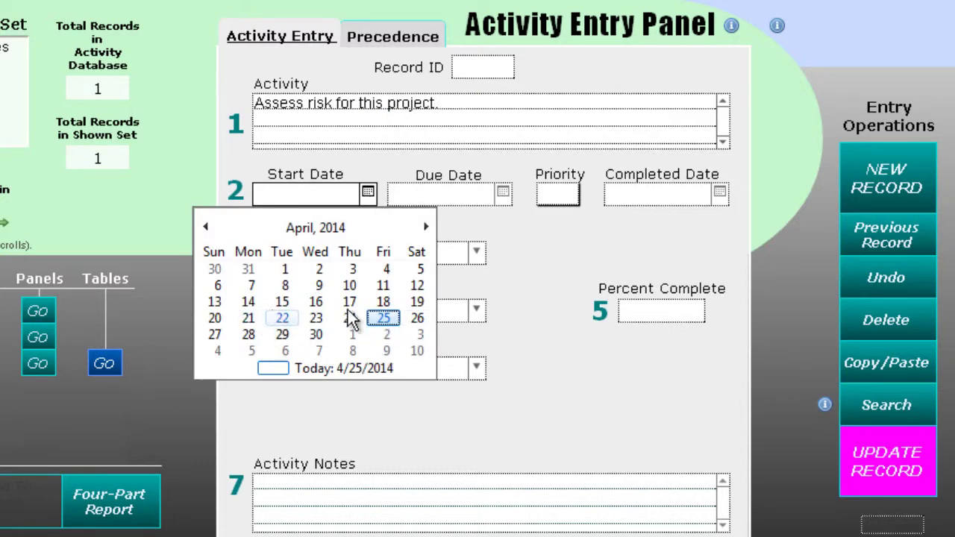
left_click(384, 318)
left_click(505, 193)
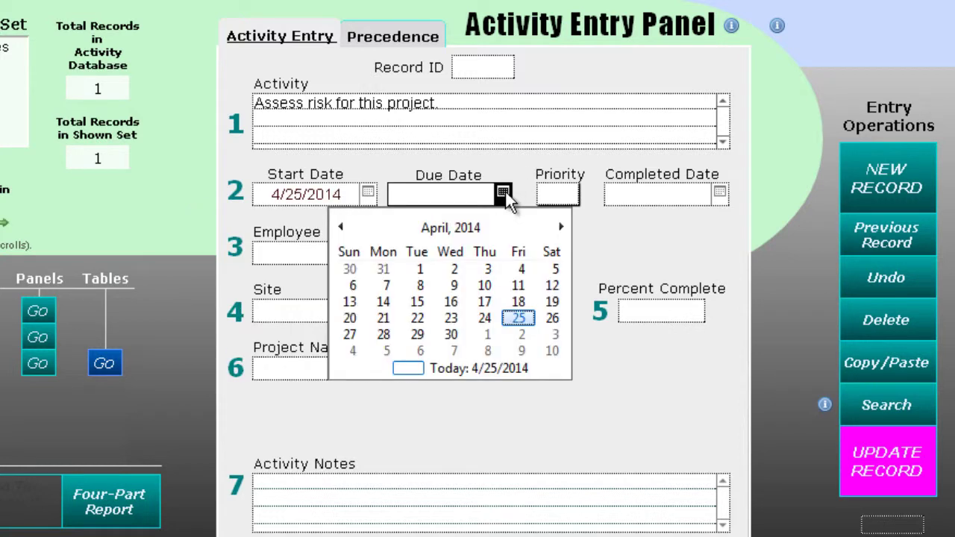
left_click(521, 336)
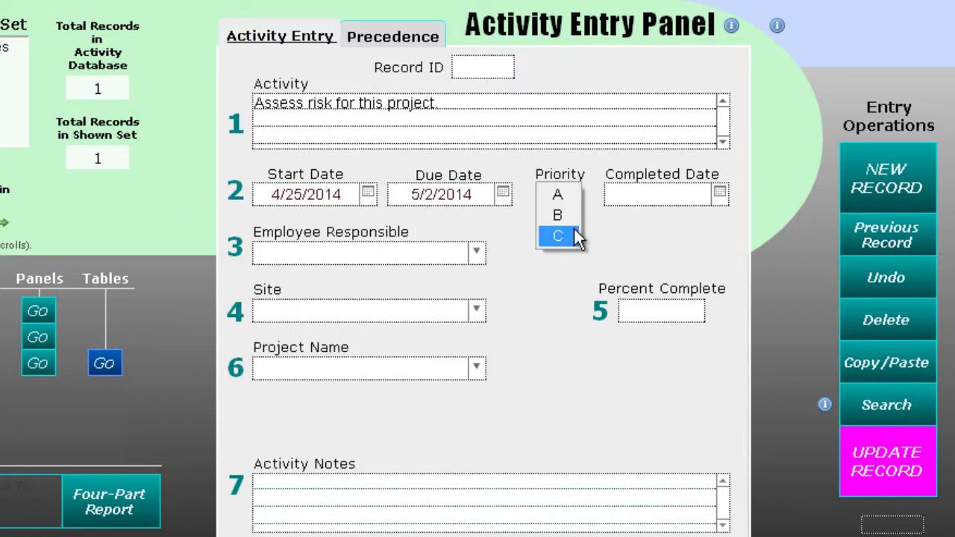
left_click(555, 215)
Enter the full name of the employee responsible for the activity.
left_click(454, 252)
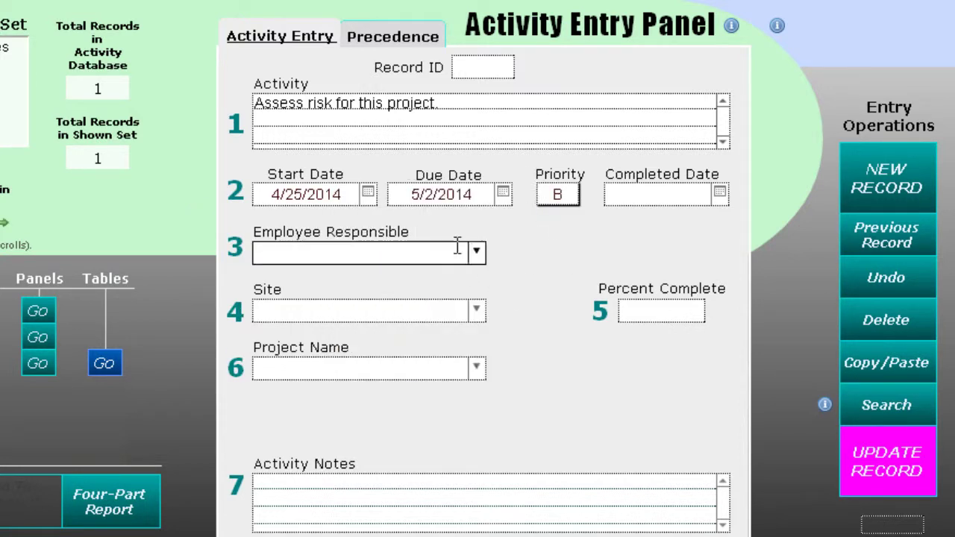
type("Keen")
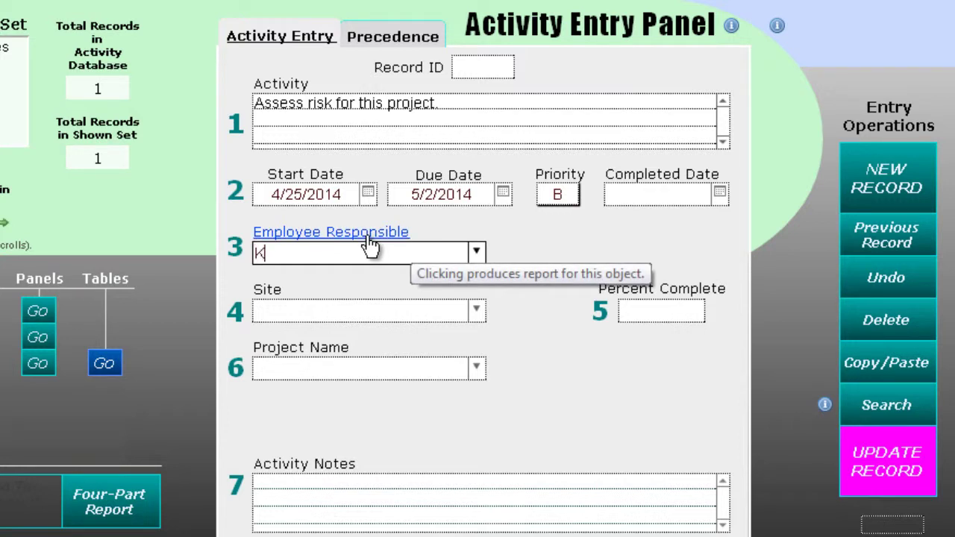
key("BackSpace")
key("BackSpace")
type("nne")
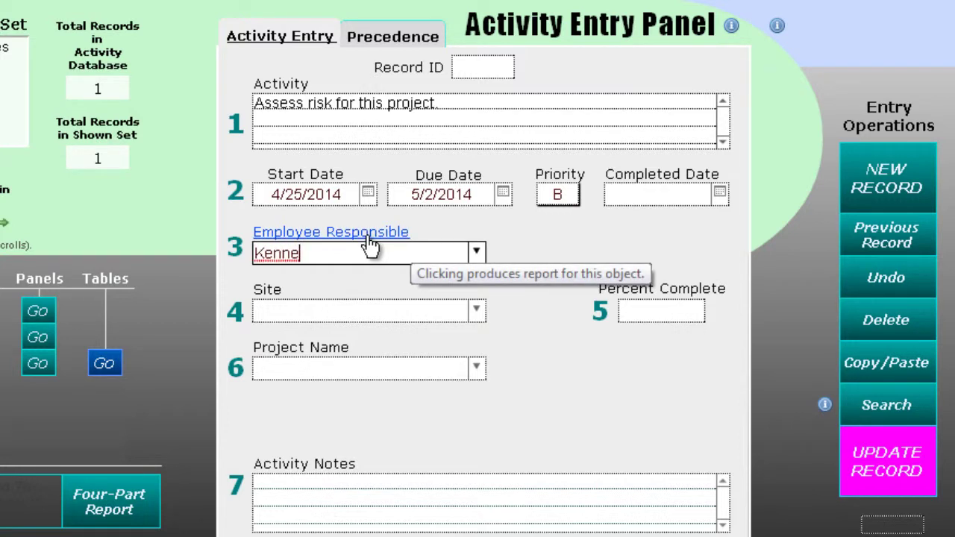
type("dy Jones")
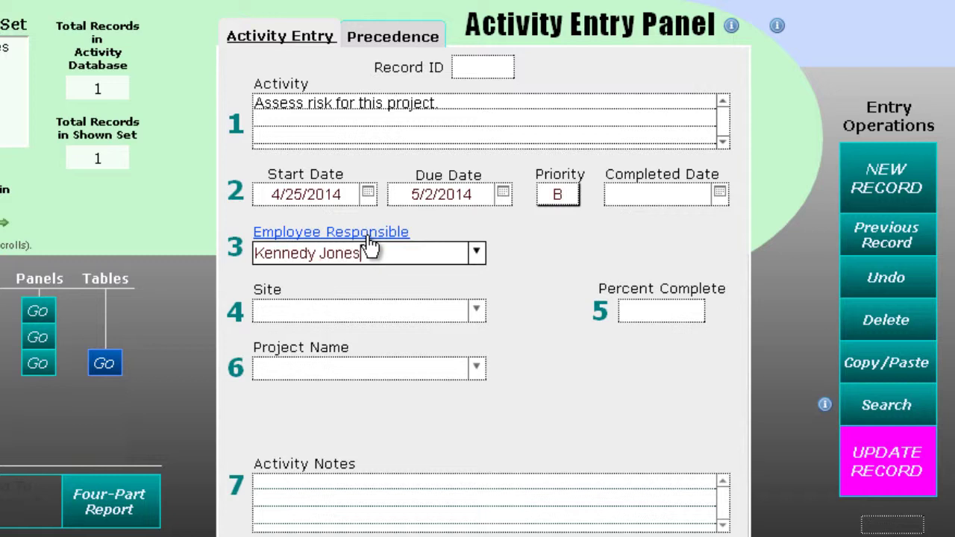
Assign the activity to site West Bank and project Sample Project 1, and save it with a dated activity note.
left_click(447, 313)
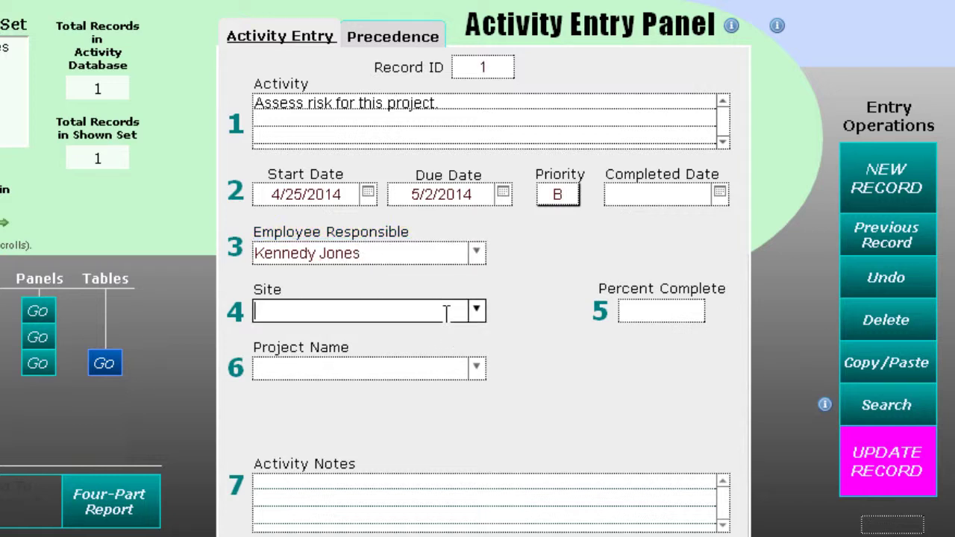
type("West Bank")
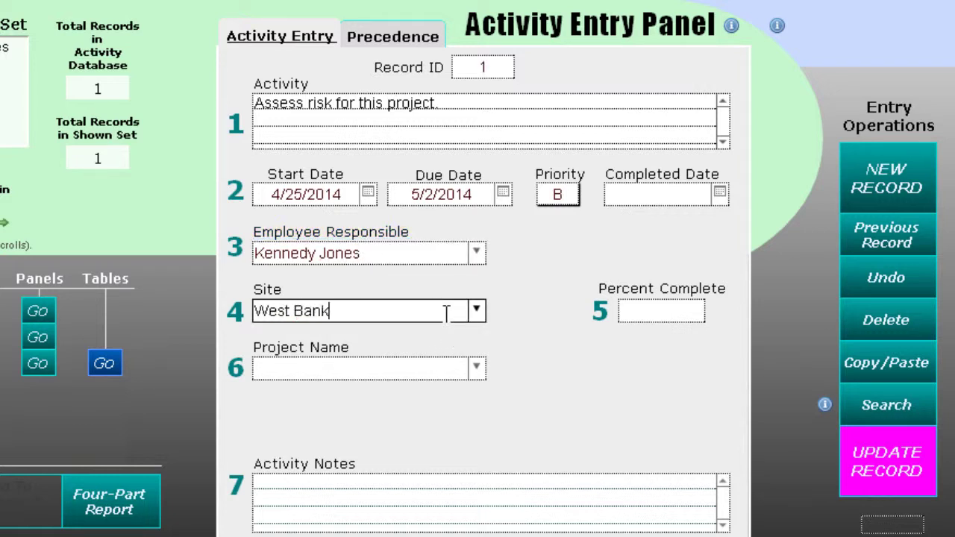
left_click(477, 365)
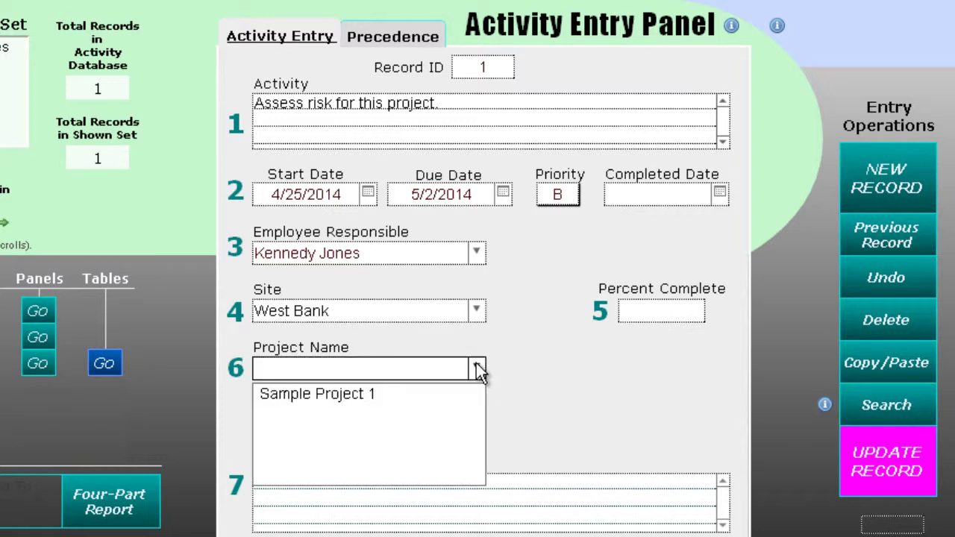
left_click(391, 393)
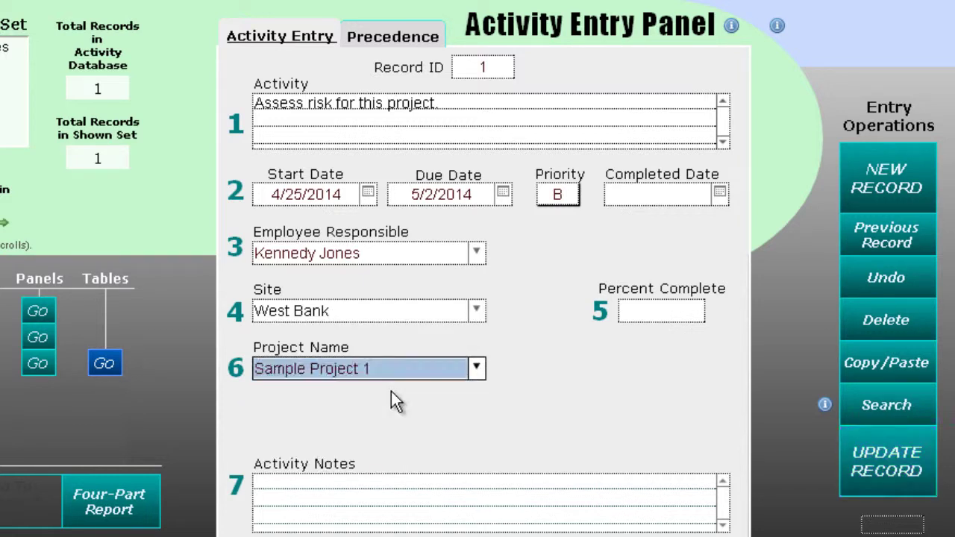
left_click(336, 466)
left_click(896, 471)
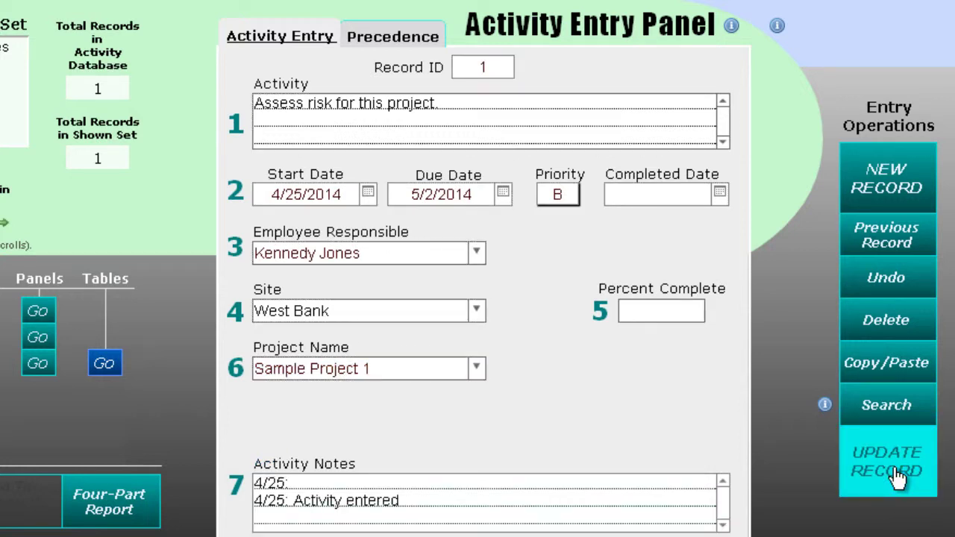
Add a second activity, "Assess risk for second project" (5/2/2014 to 5/9/2014, priority B, site East Indies, project Ventura Highway), with its responsible employee, and save it.
left_click(883, 182)
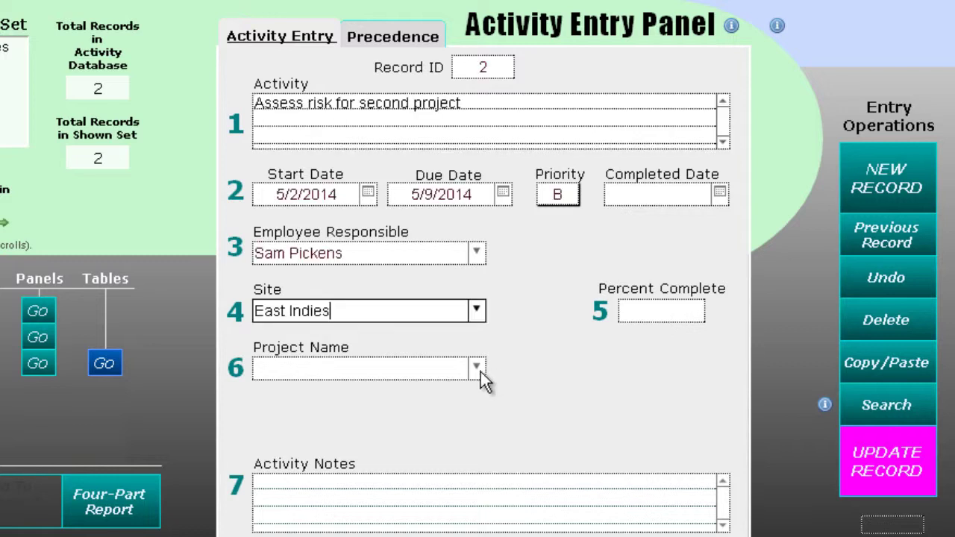
left_click(461, 371)
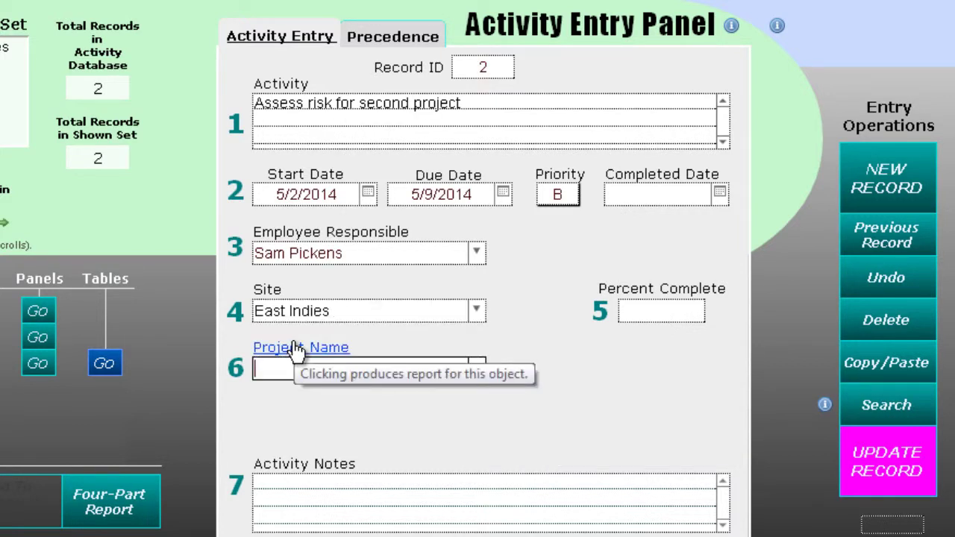
type("Ventur")
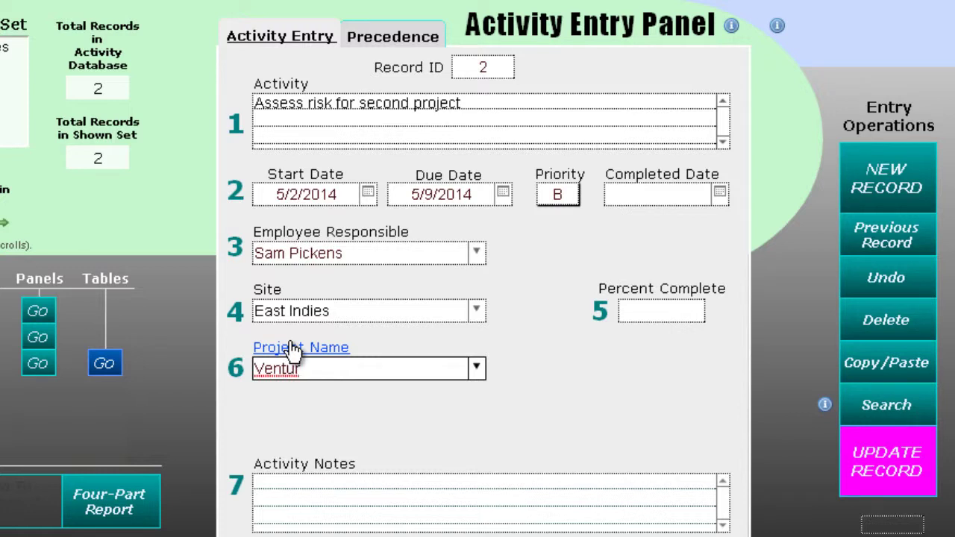
type("a Highway")
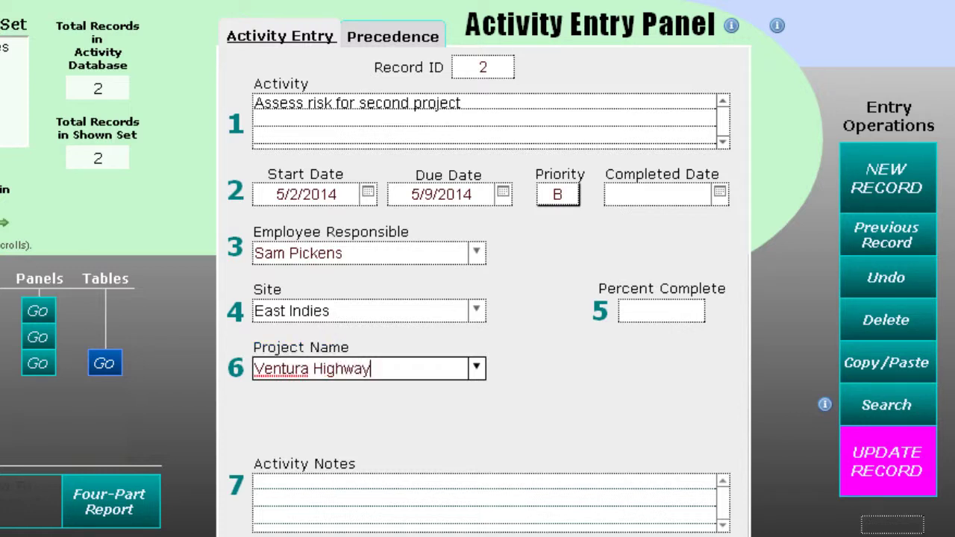
left_click(882, 465)
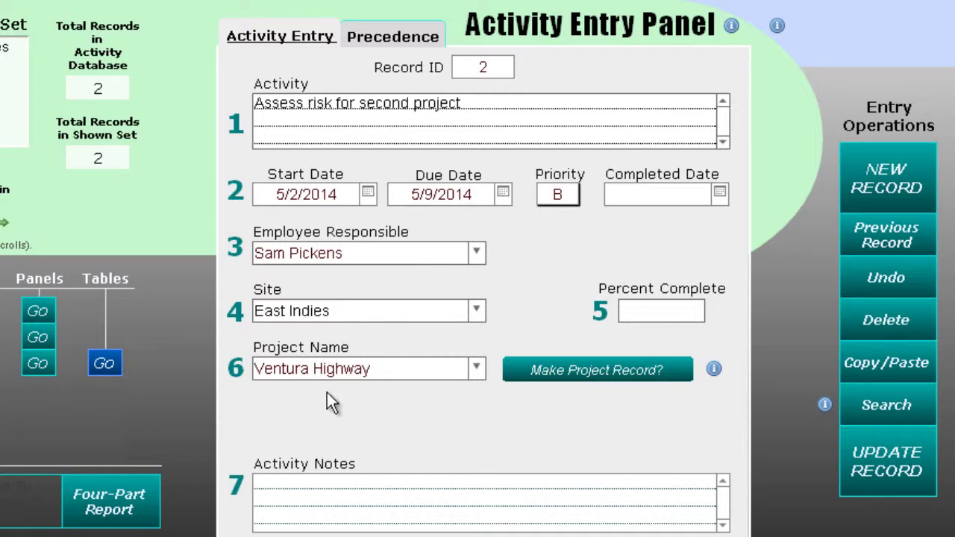
Make a project record for Ventura Highway from the activity, with the project manager's full name and project number VH-2.
left_click(578, 366)
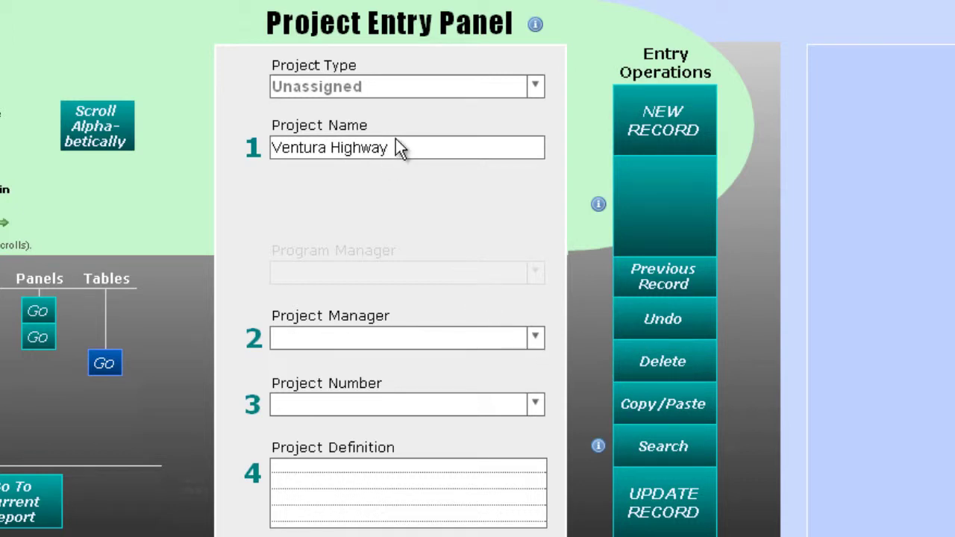
left_click(463, 338)
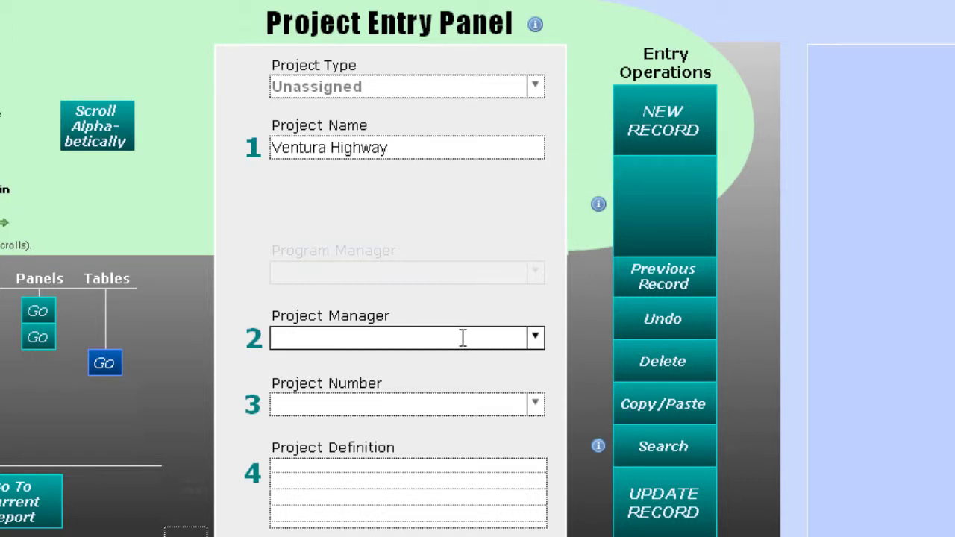
type("Theresa Wright")
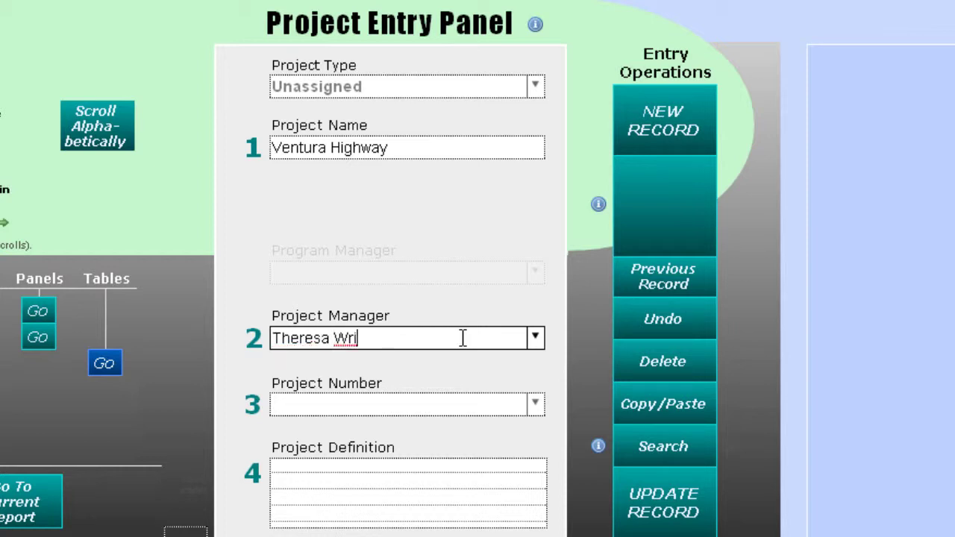
left_click(428, 406)
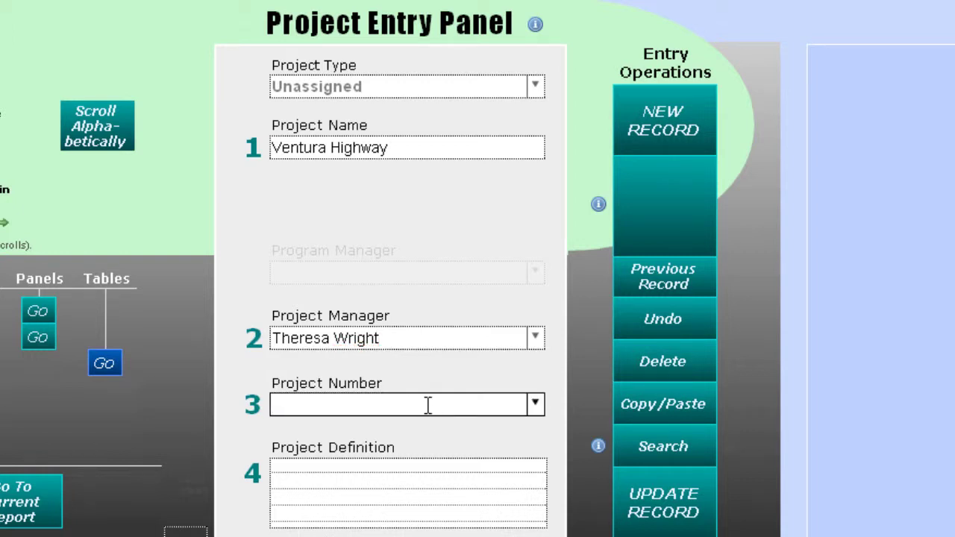
type("VH-2")
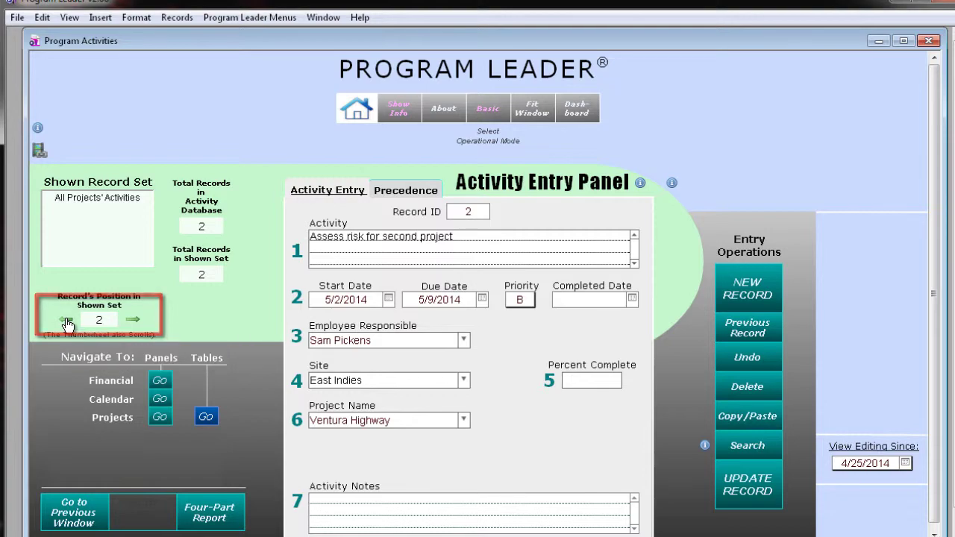
Set the completed date of the first activity, "Assess risk for this project.", to 4/25/2014.
left_click(66, 320)
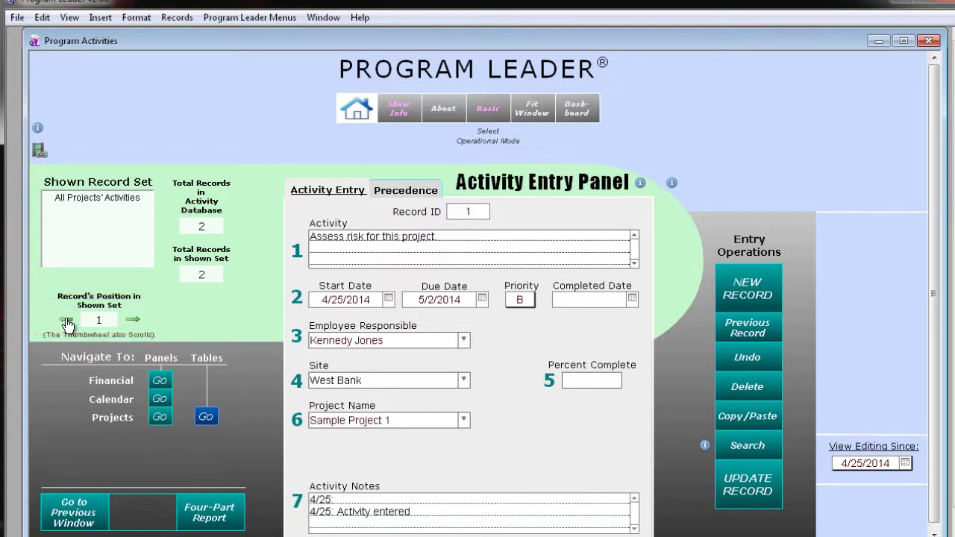
left_click(632, 298)
left_click(646, 386)
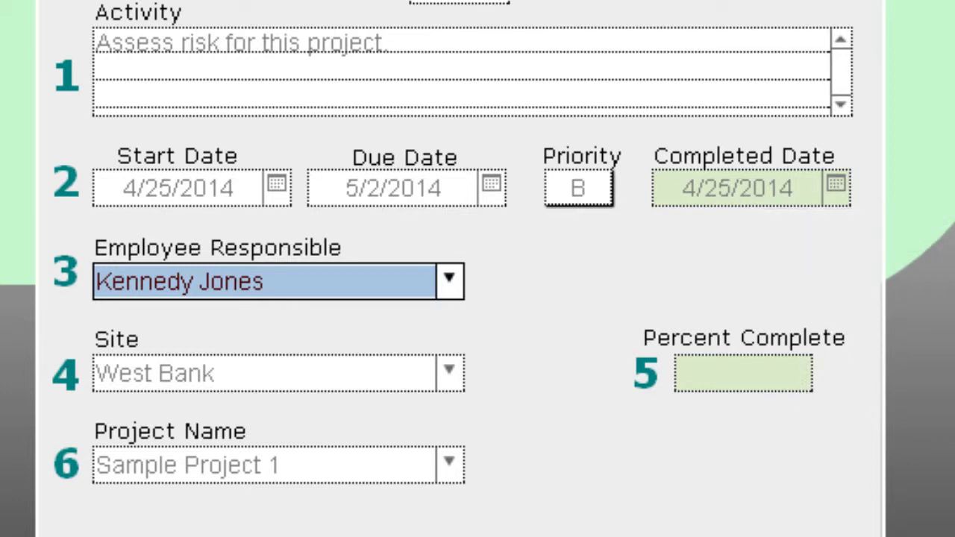
key("Return")
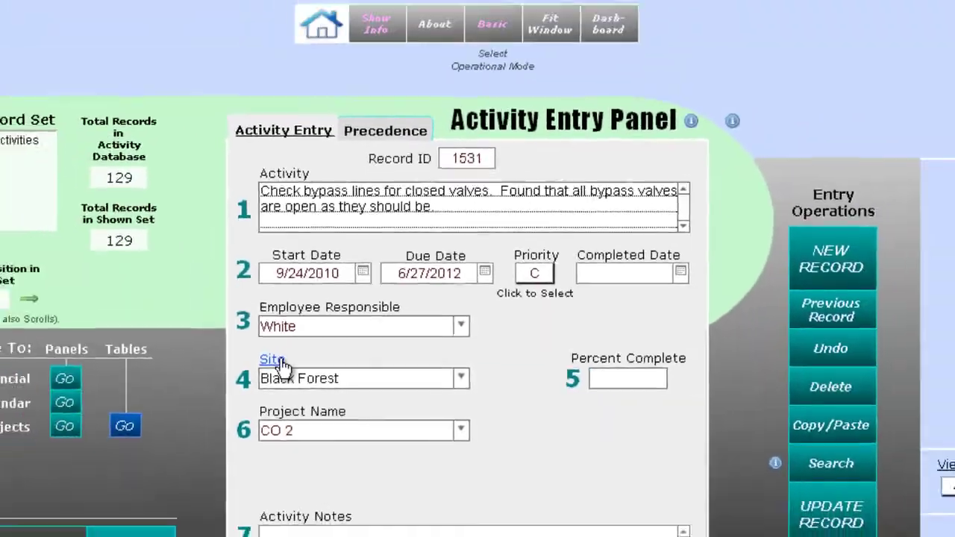
List the activities at site Black Forest, reassign the 60-gallon expansion tank activity to project CH 2 /MY_ORG, and update the record.
left_click(119, 341)
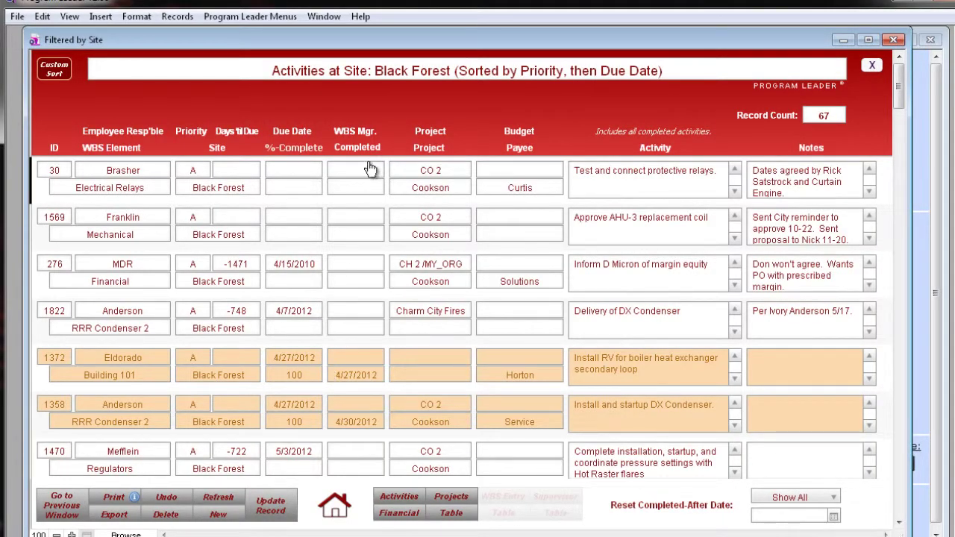
left_click(939, 63)
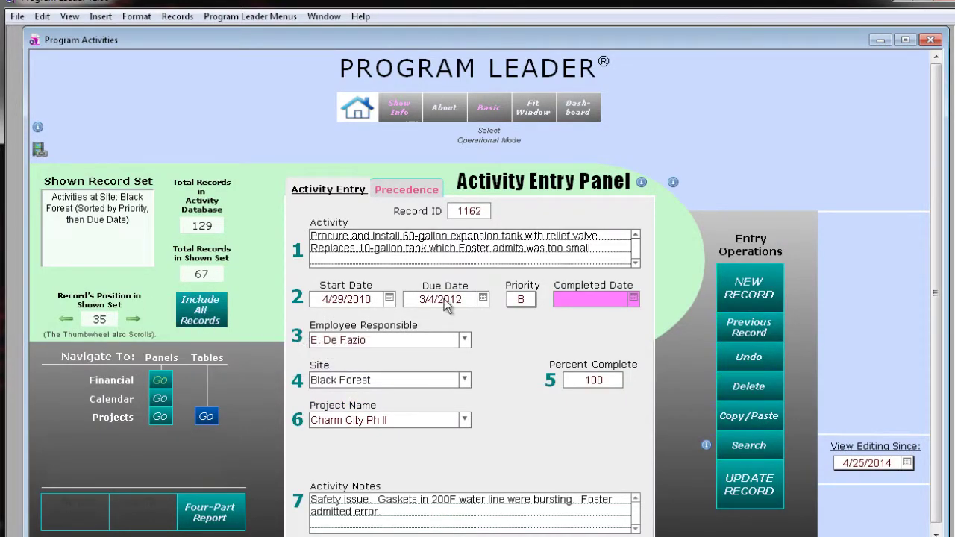
left_click(464, 340)
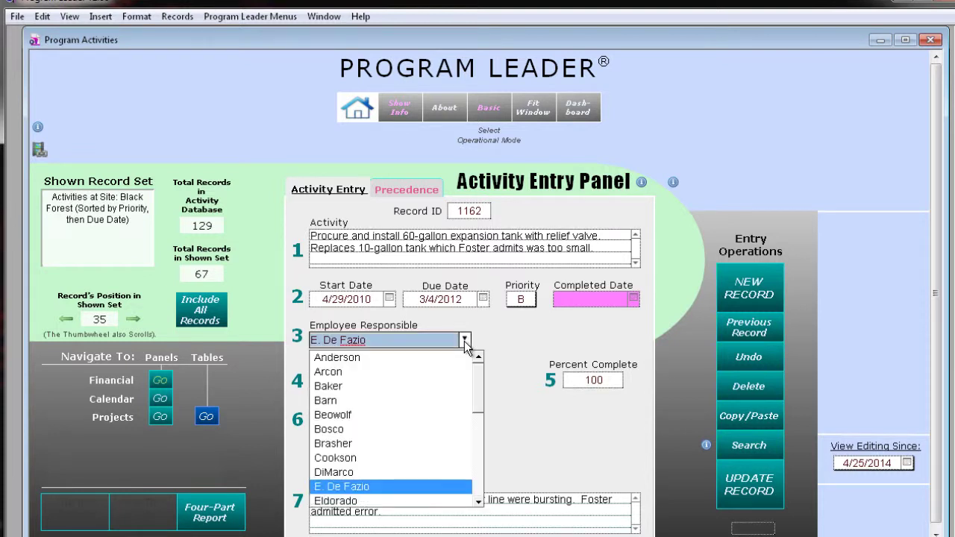
left_click(464, 341)
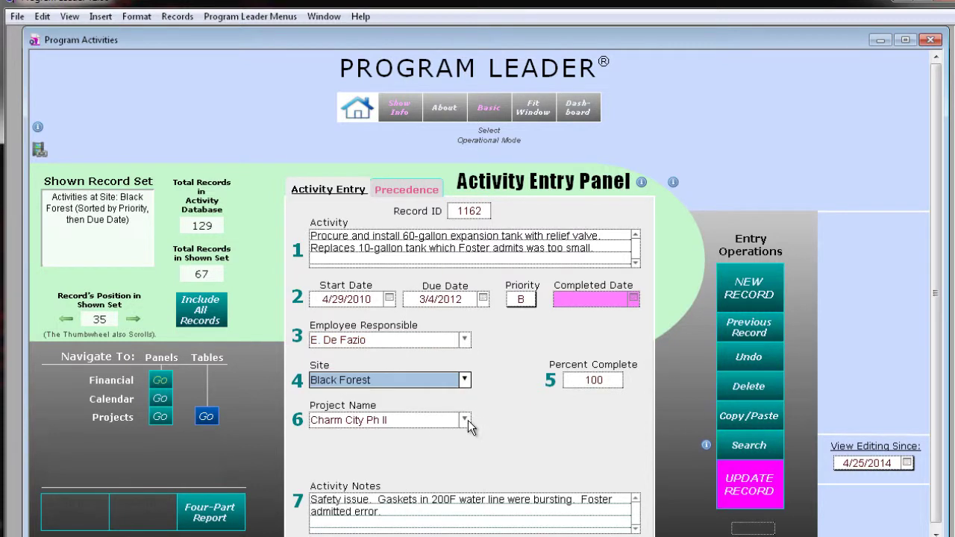
left_click(467, 421)
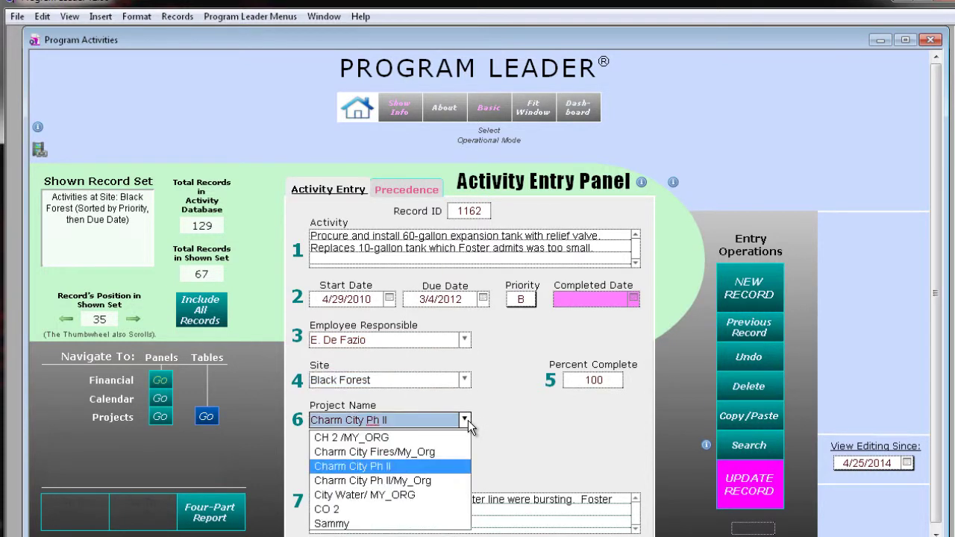
left_click(388, 441)
left_click(755, 484)
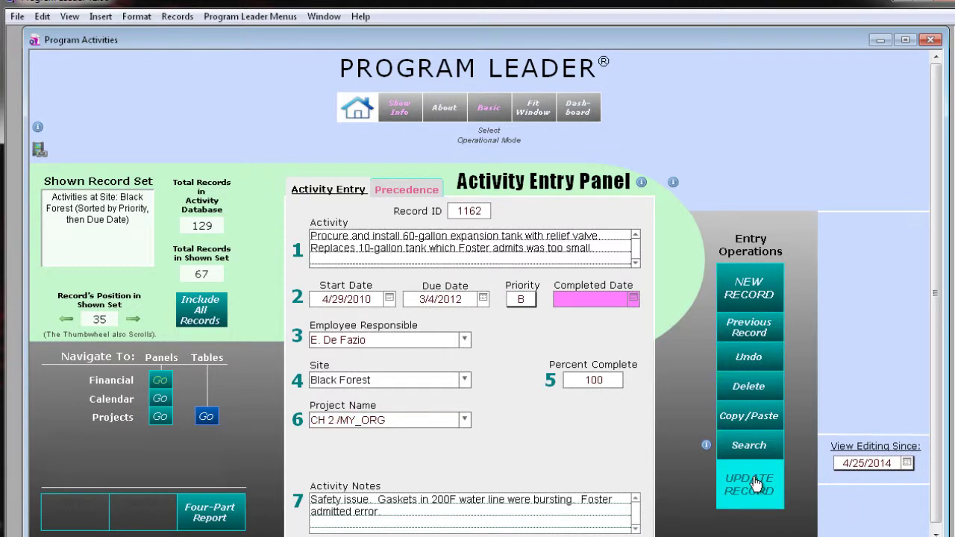
Review the activities edited since 4/25/2014 and return to the activity entry panel.
left_click(877, 453)
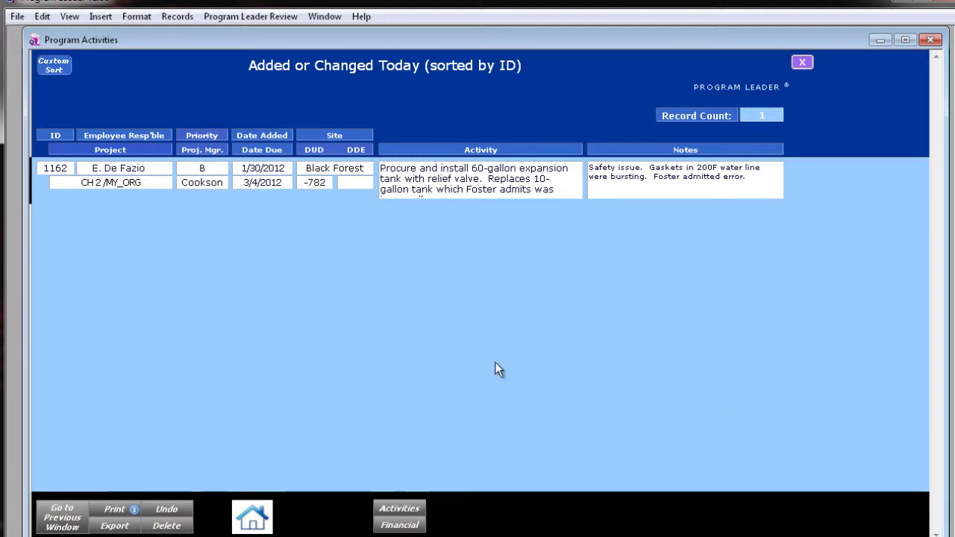
left_click(73, 528)
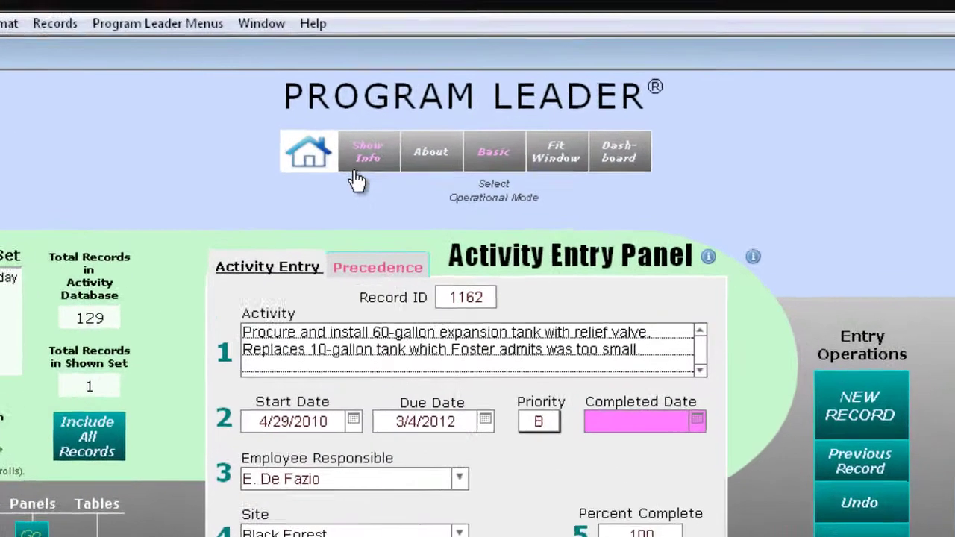
Toggle the record information display, and switch the operational mode to Advanced and back to Basic.
left_click(362, 160)
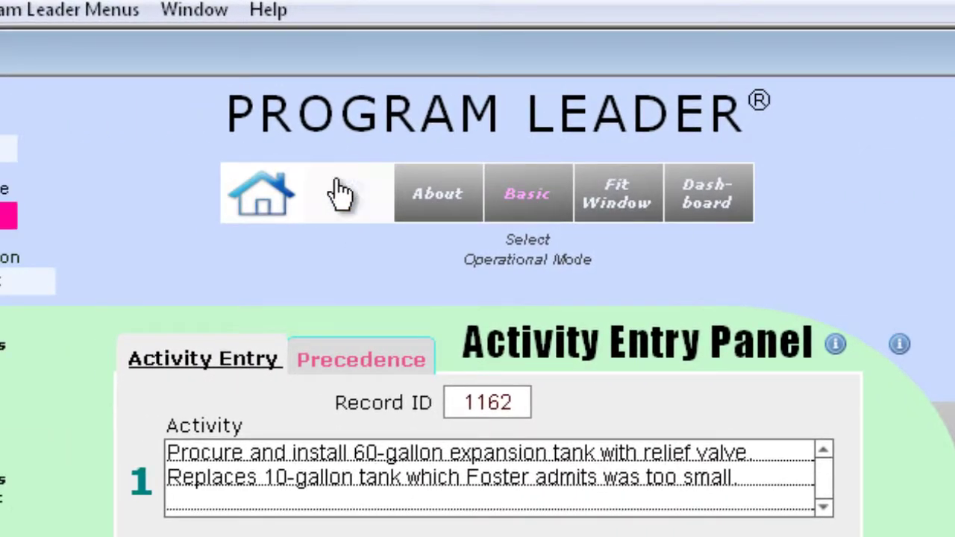
left_click(339, 192)
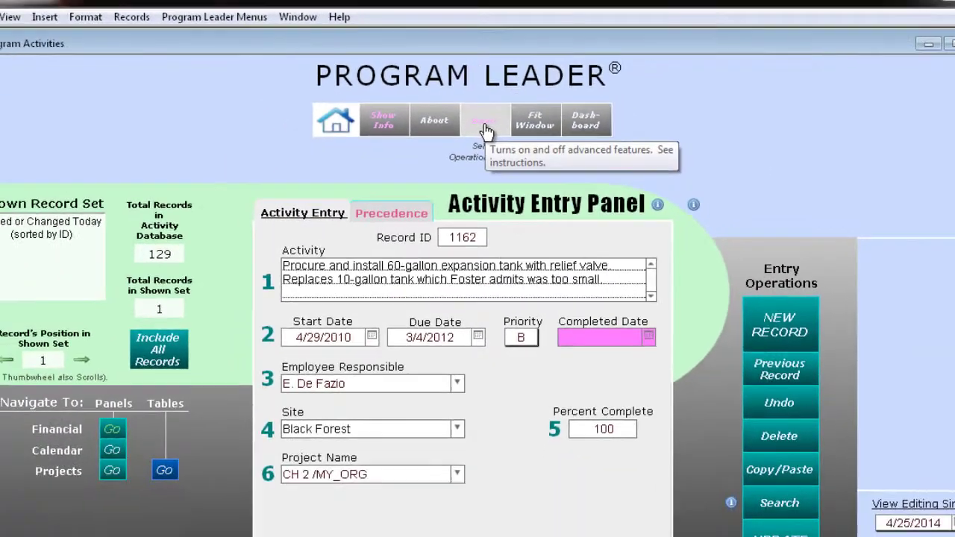
left_click(529, 213)
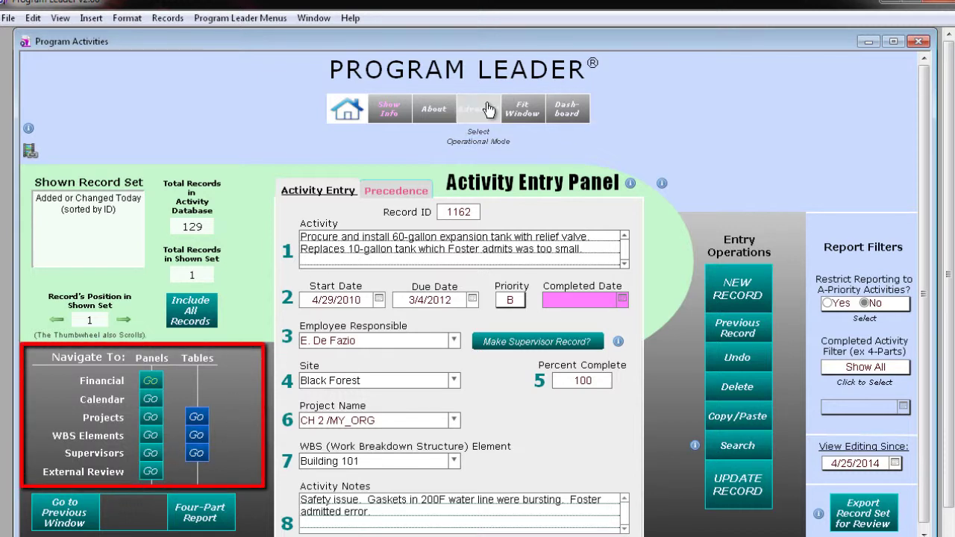
left_click(474, 118)
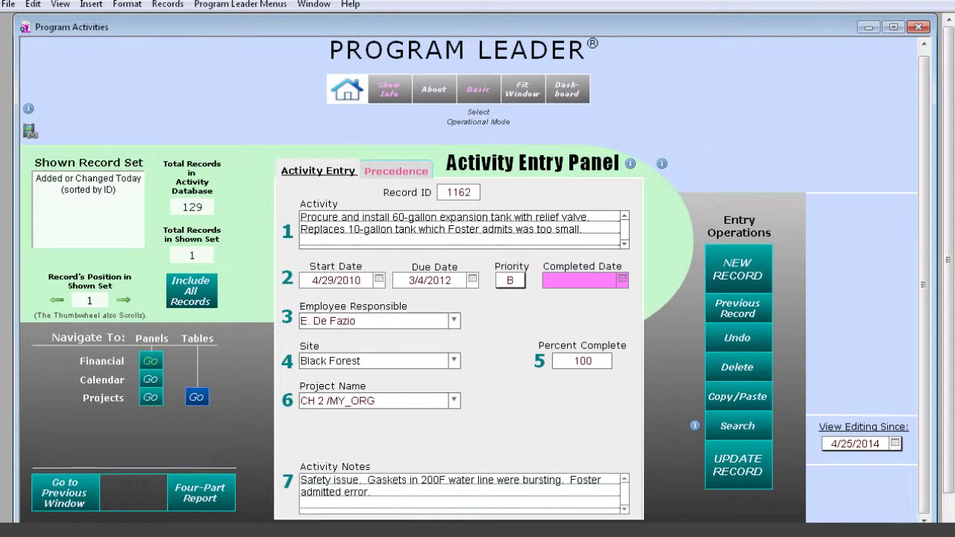
Zoom the activity panel to 75% with the window fitted to it, and view the activity's project record at that size.
left_click(48, 529)
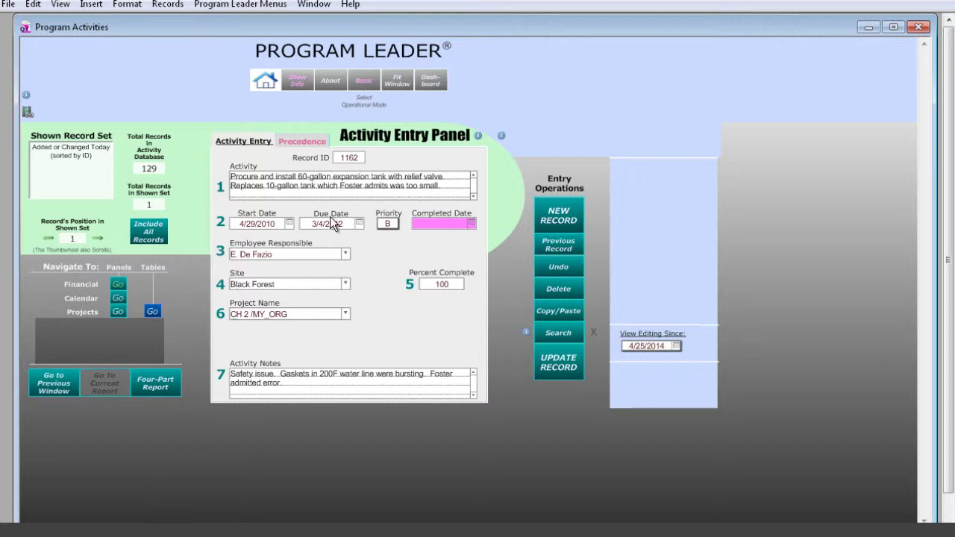
left_click(398, 82)
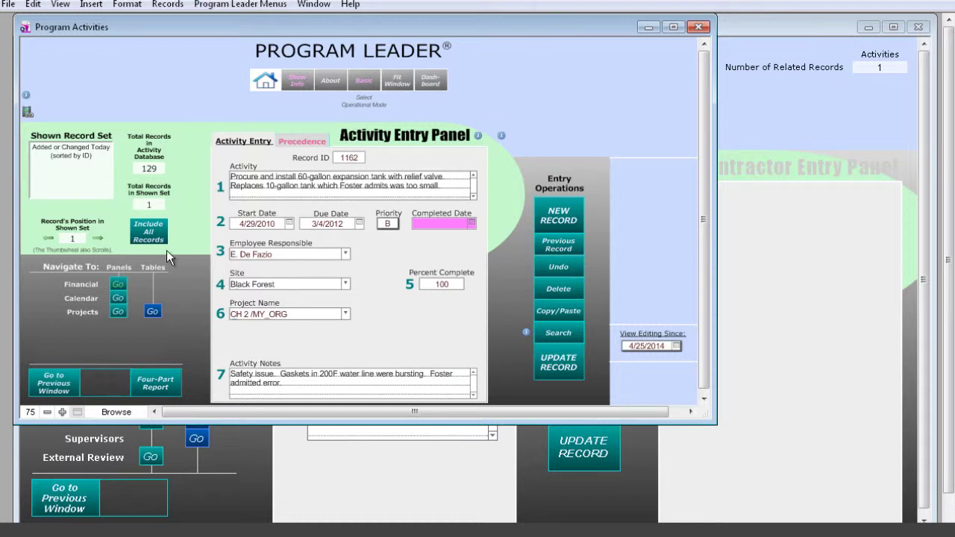
left_click(117, 312)
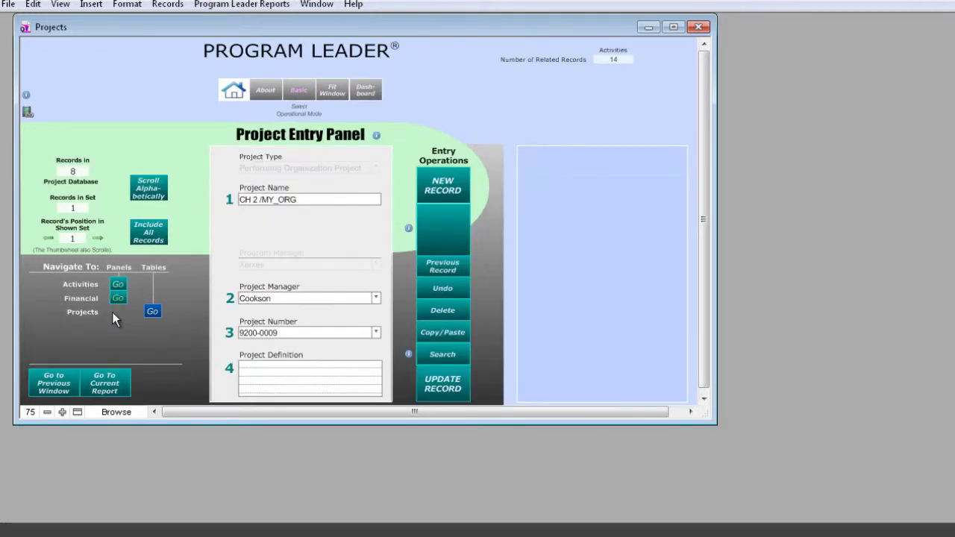
left_click(51, 387)
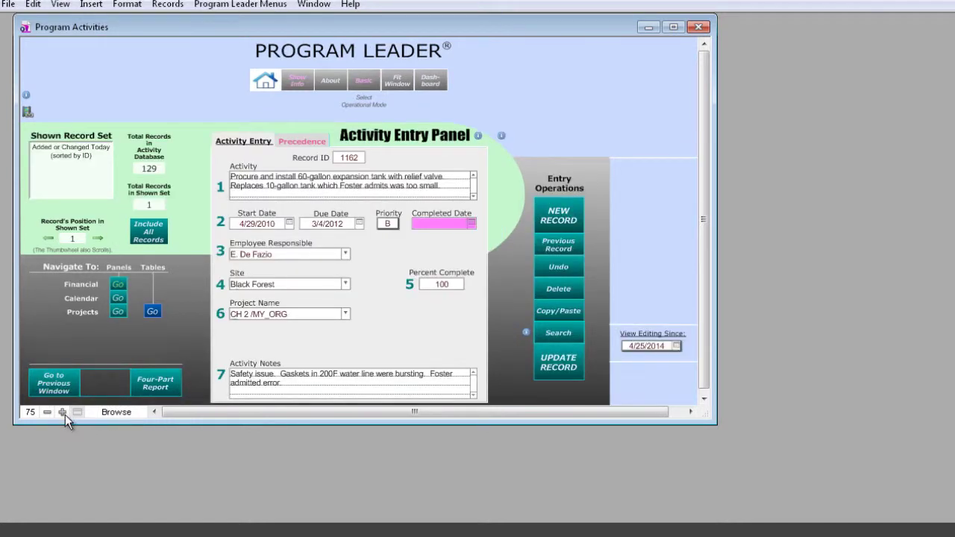
Restore the activity panel's zoom to 100% and fit the window to it.
left_click(62, 412)
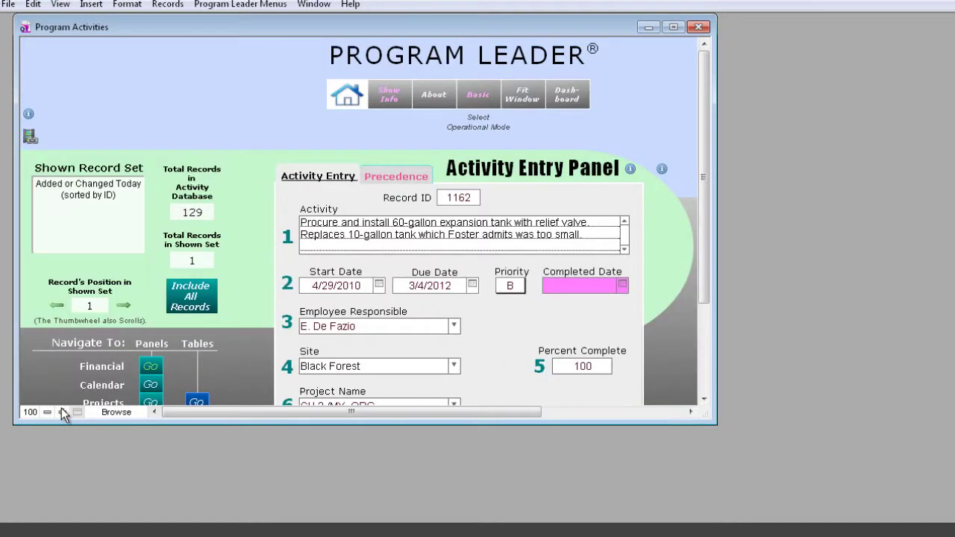
left_click(523, 99)
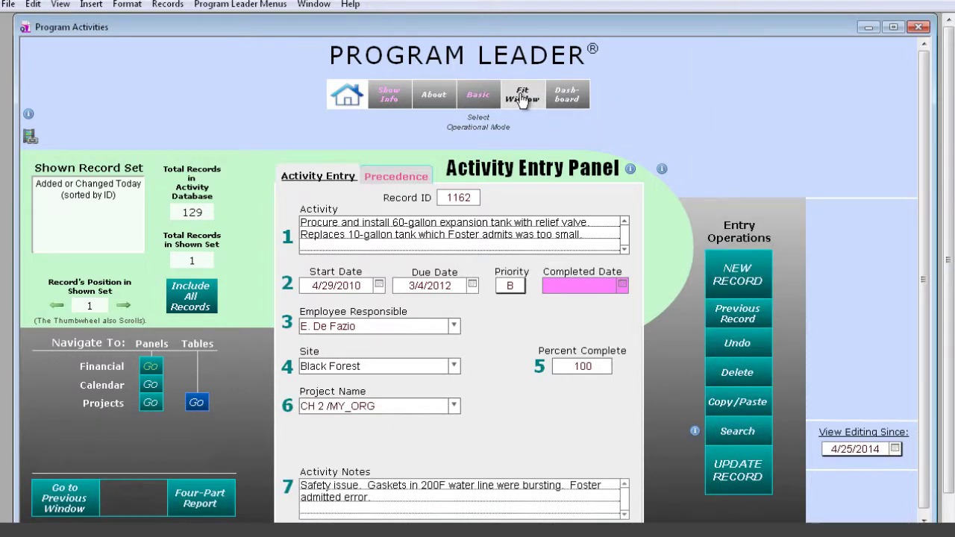
Examine the project dashboard statistics and the expansion tank activity's predecessors, successors and free float.
left_click(567, 100)
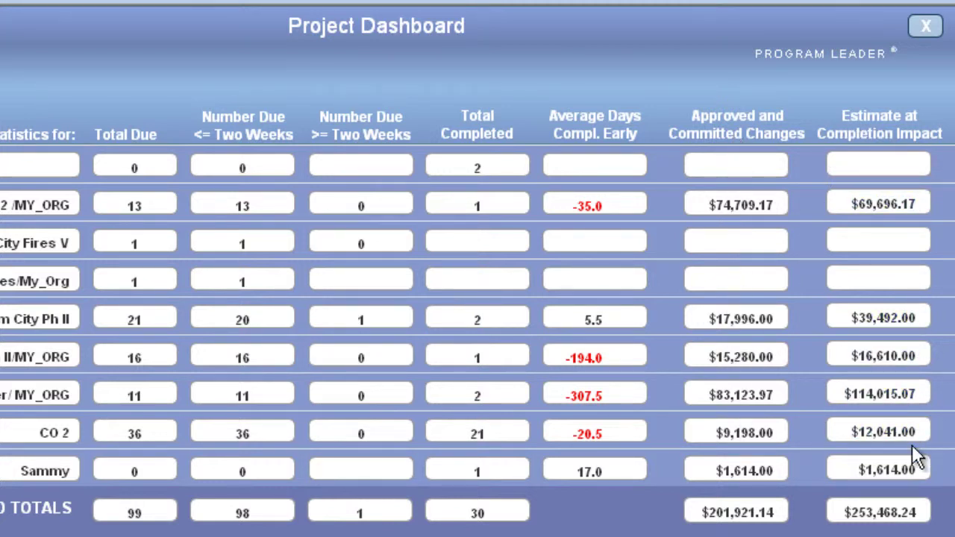
left_click(926, 26)
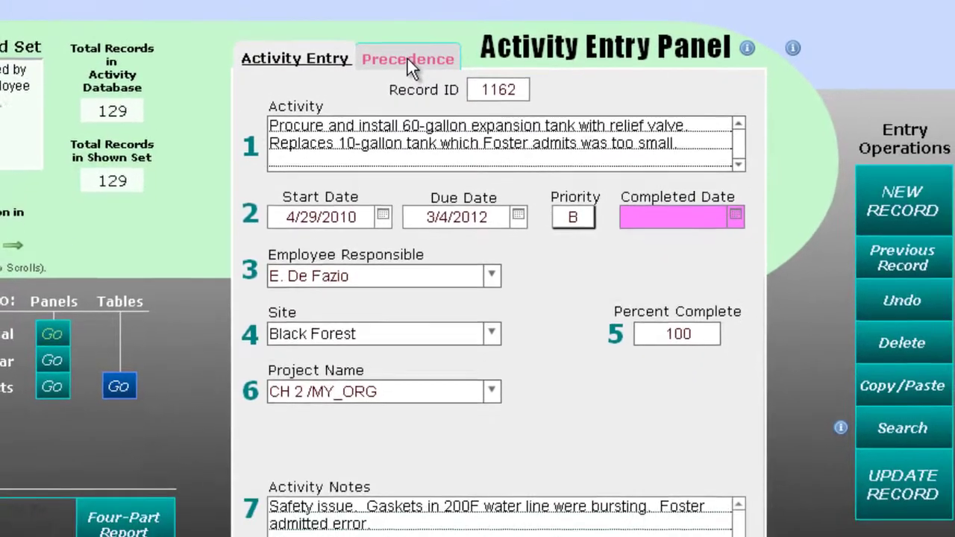
left_click(421, 228)
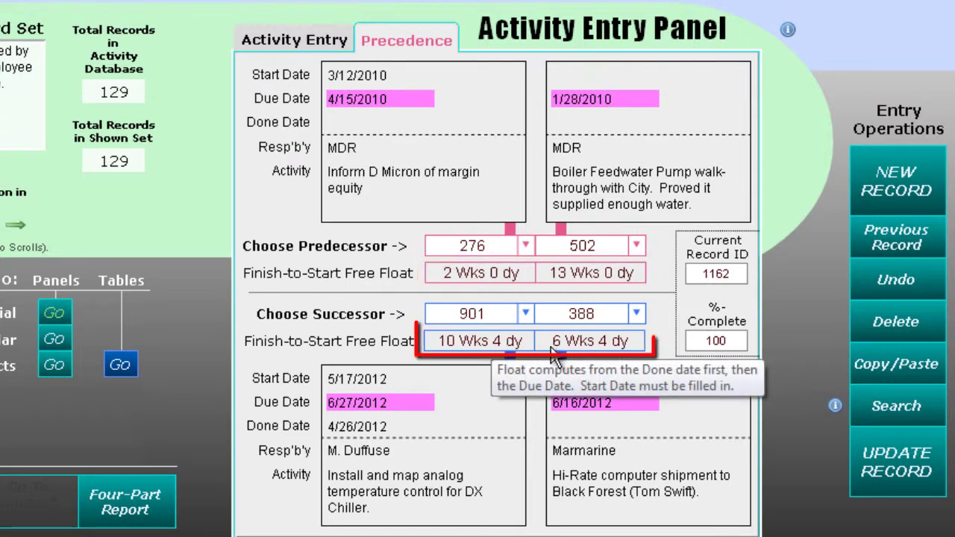
left_click(285, 34)
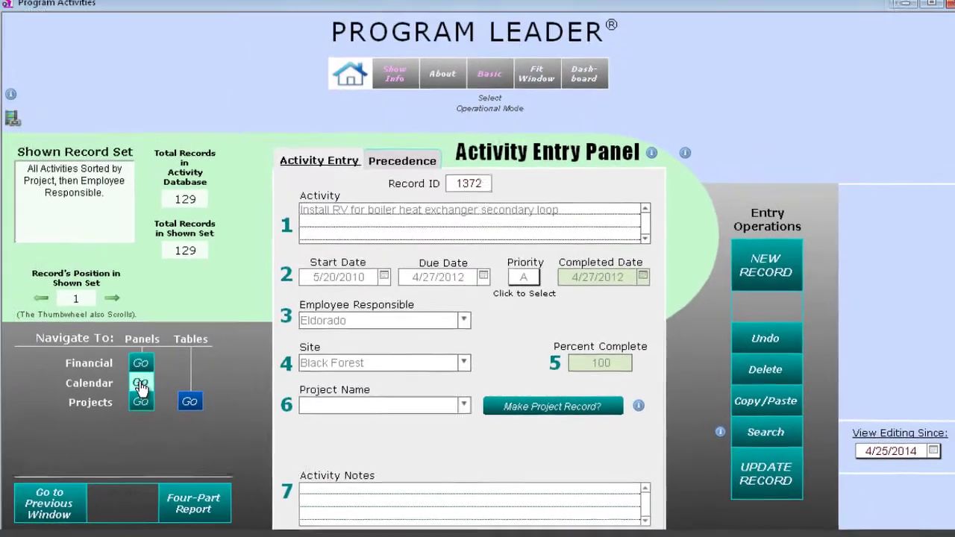
View the activities on the monthly calendar and return to the activity entry panel.
left_click(140, 384)
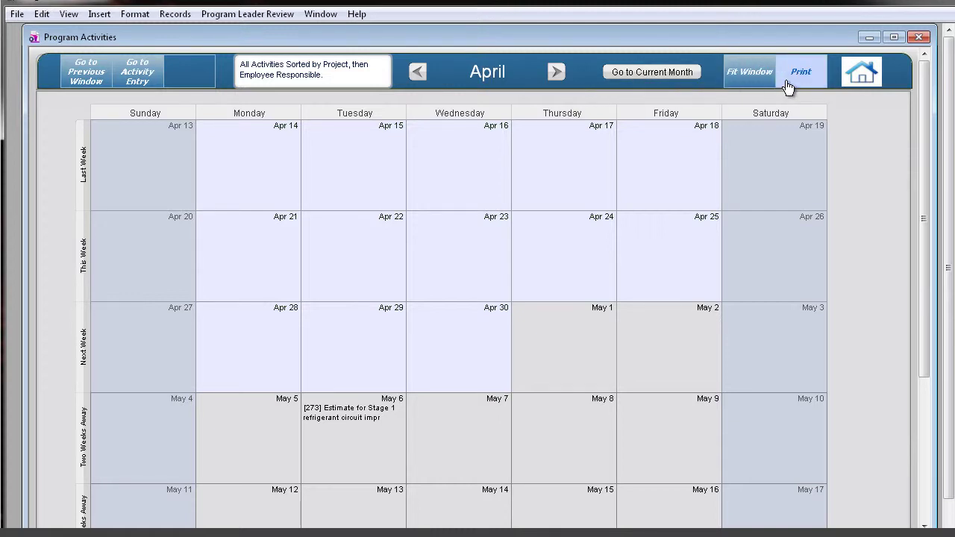
left_click(79, 64)
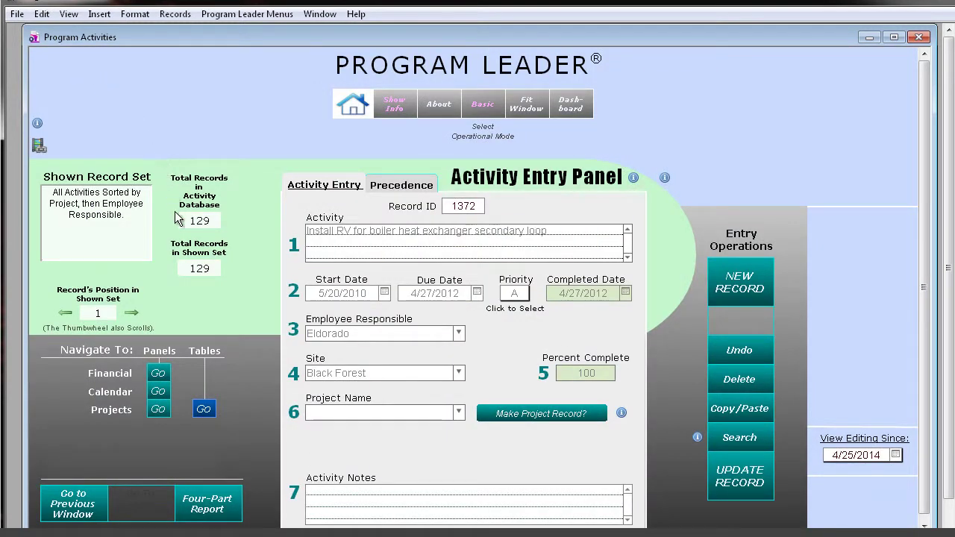
In the financial entry for the boiler heat exchanger RV activity, budget $100 with quality Estimated.
left_click(159, 377)
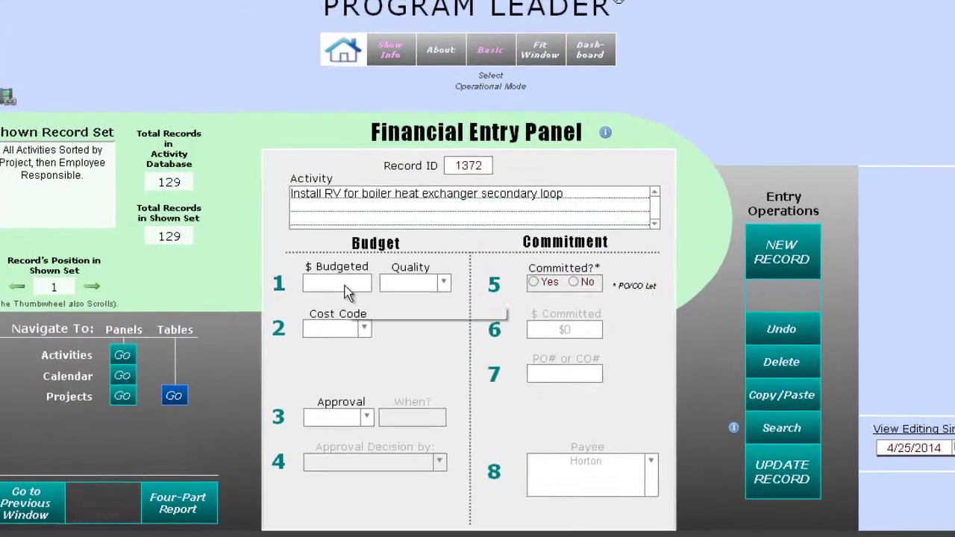
left_click(356, 311)
type("100")
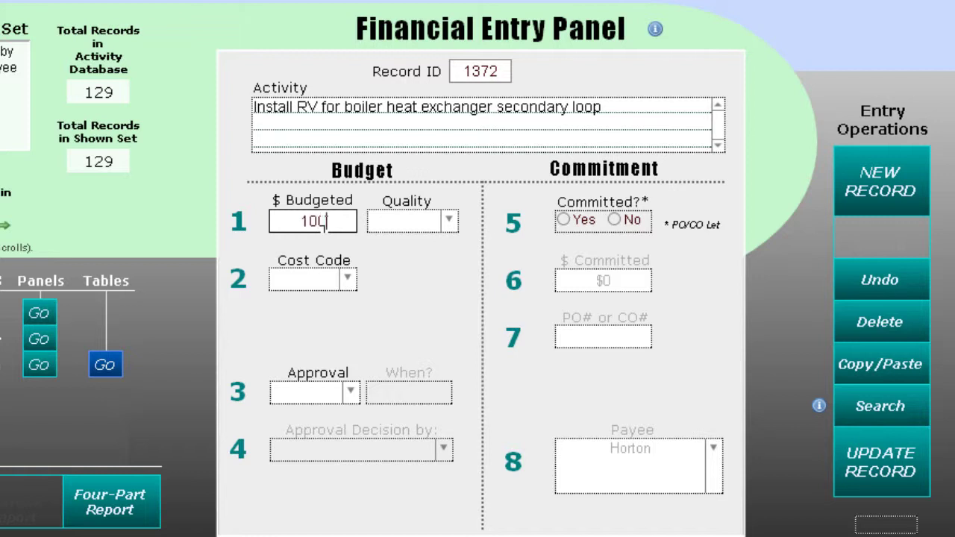
left_click(447, 222)
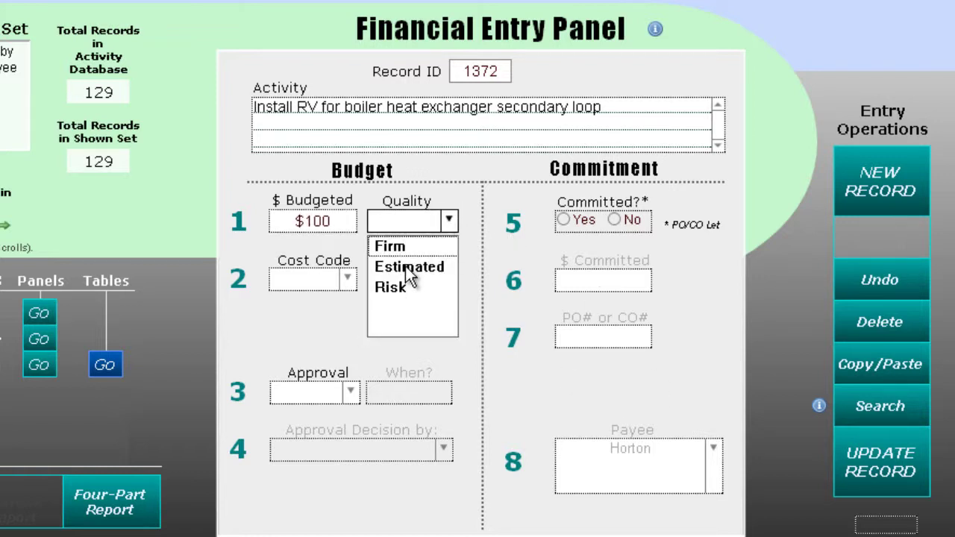
left_click(409, 269)
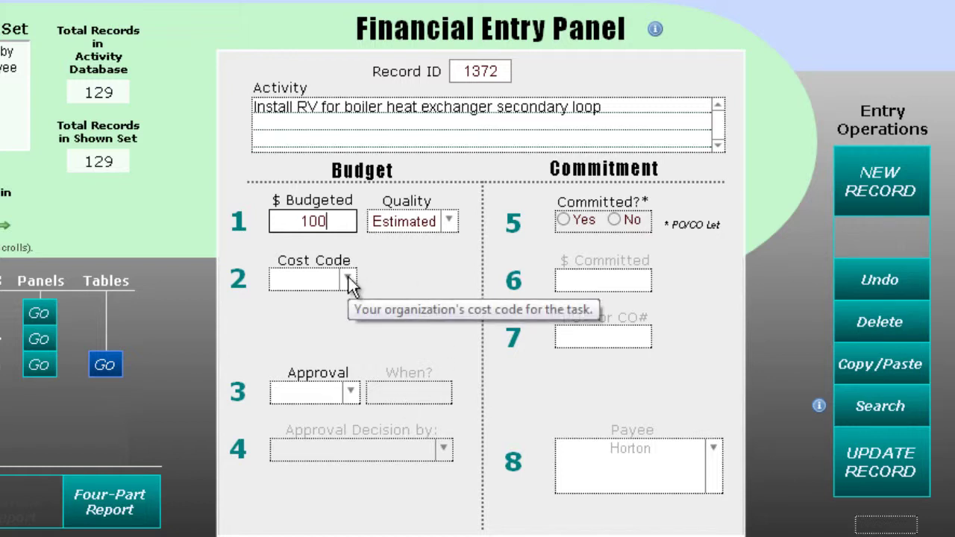
Set the budget approval to Yes, dated Apr 24, 2014, and choose the name of the person who made the approval decision.
left_click(350, 393)
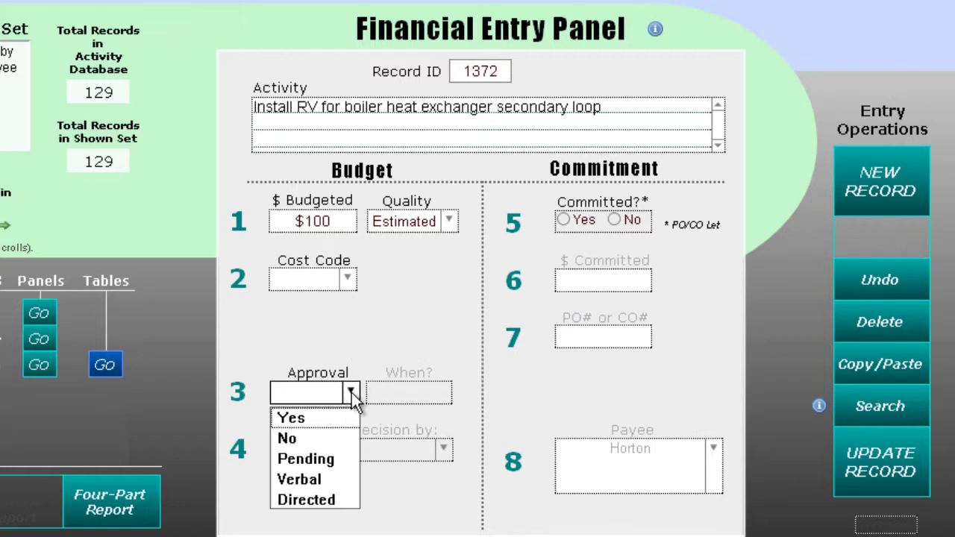
left_click(302, 420)
left_click(436, 390)
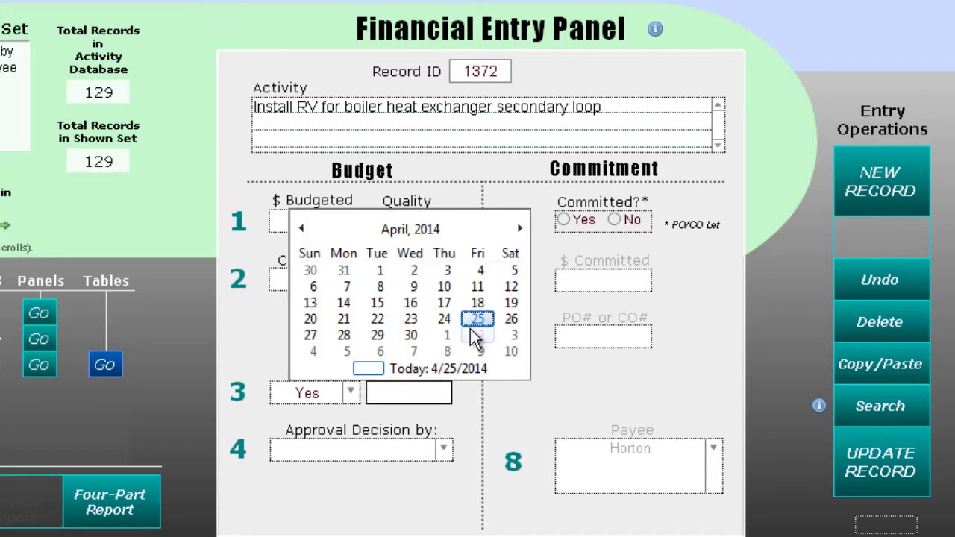
left_click(442, 319)
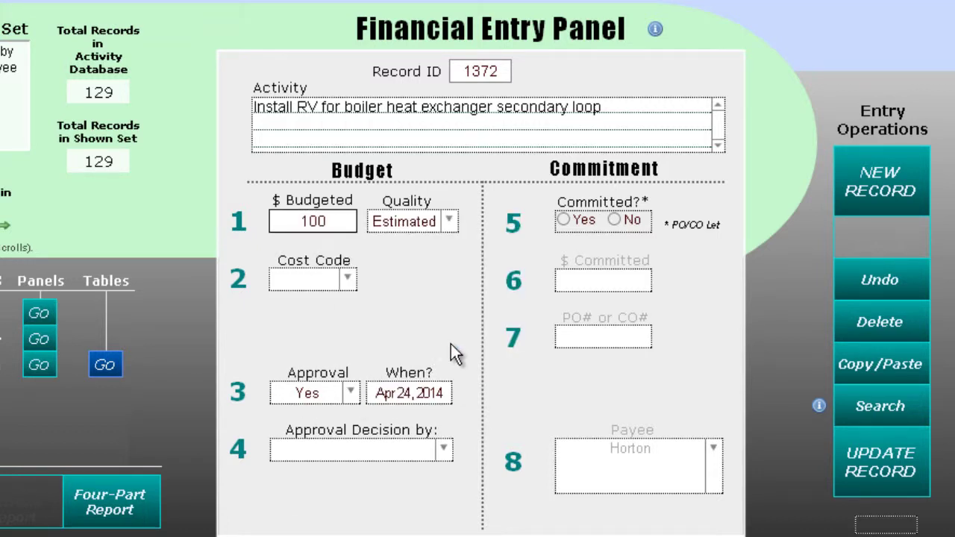
left_click(448, 450)
left_click(301, 366)
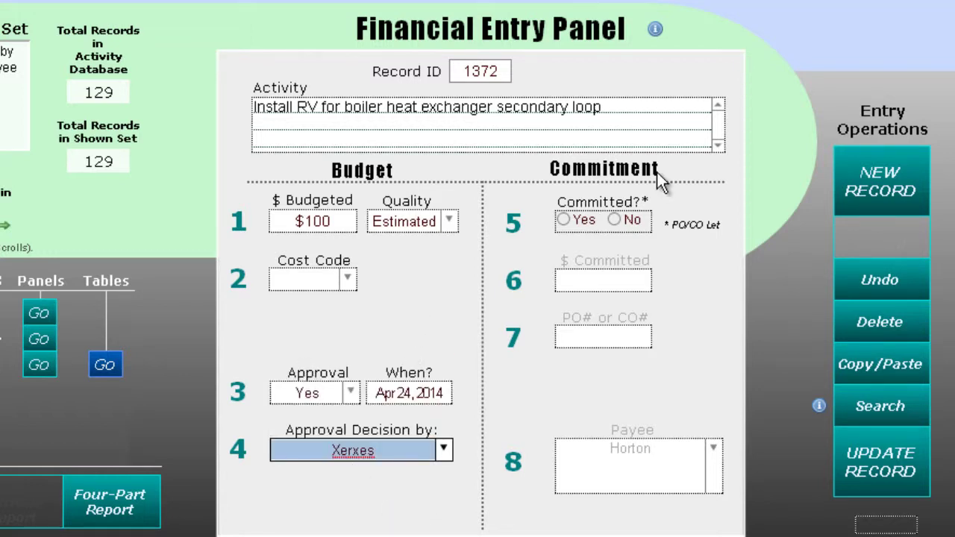
Mark the boiler heat exchanger RV activity as committed, set the committed amount to $200, and check the available payees.
left_click(566, 220)
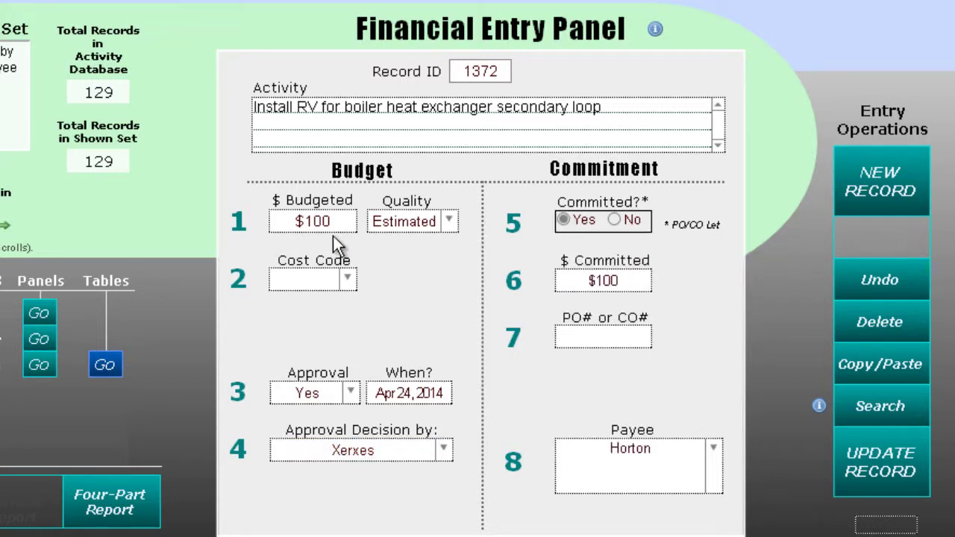
left_click(608, 274)
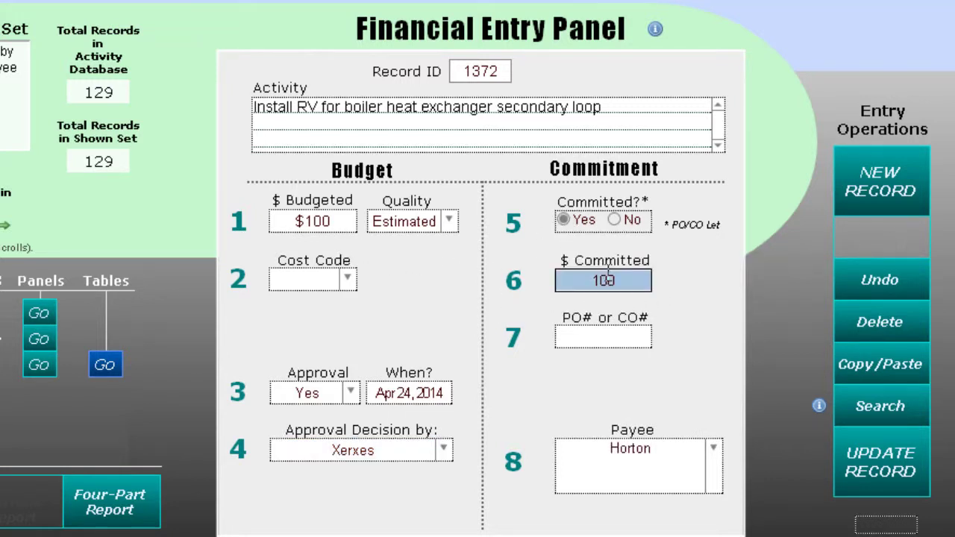
type("200")
left_click(584, 337)
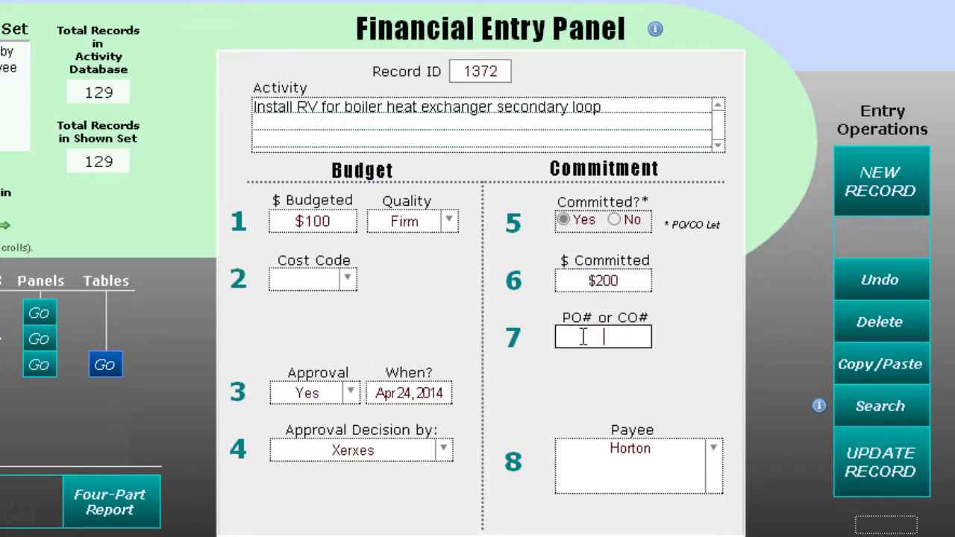
left_click(661, 452)
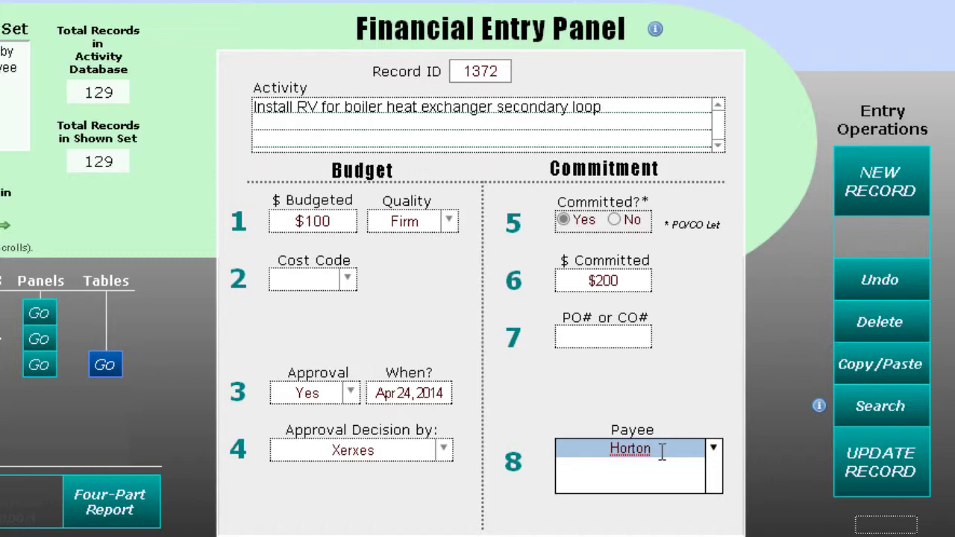
left_click(714, 450)
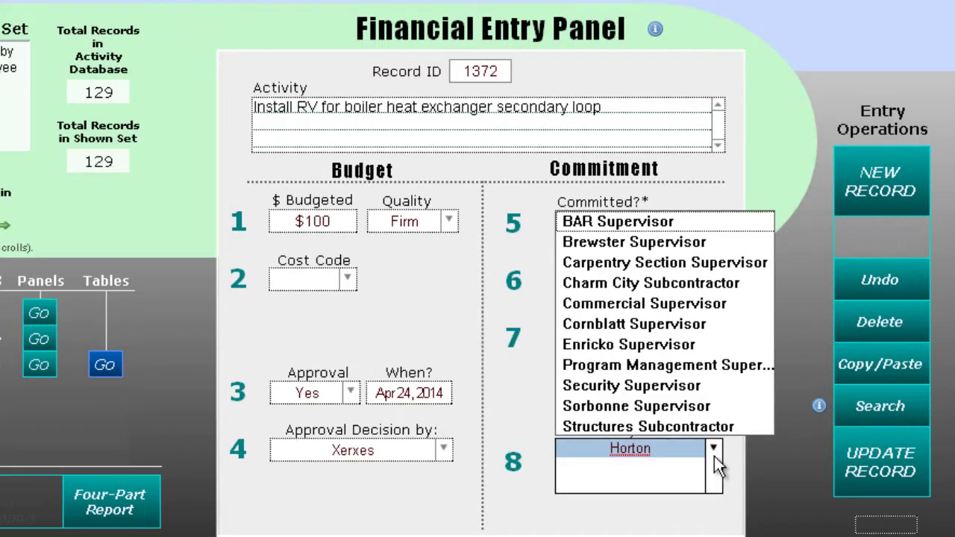
left_click(715, 454)
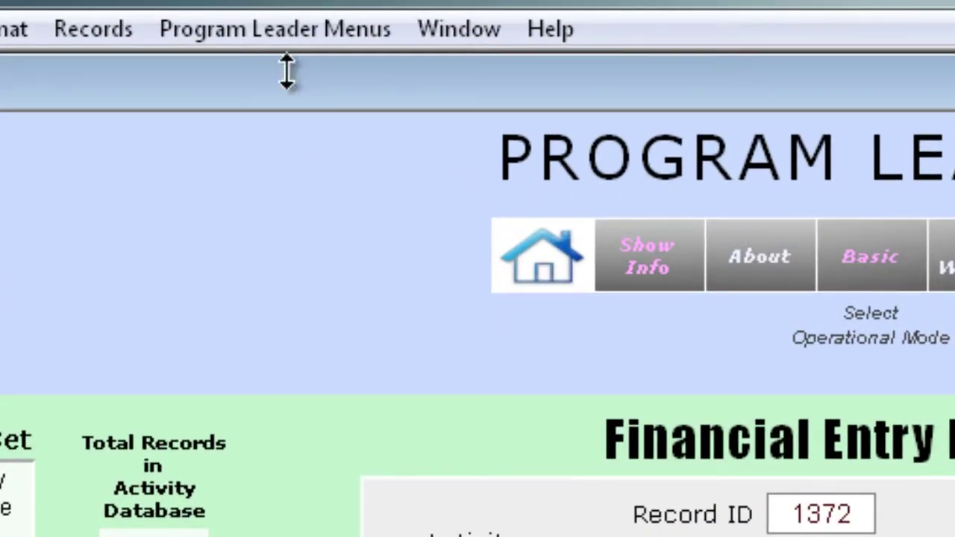
left_click(285, 22)
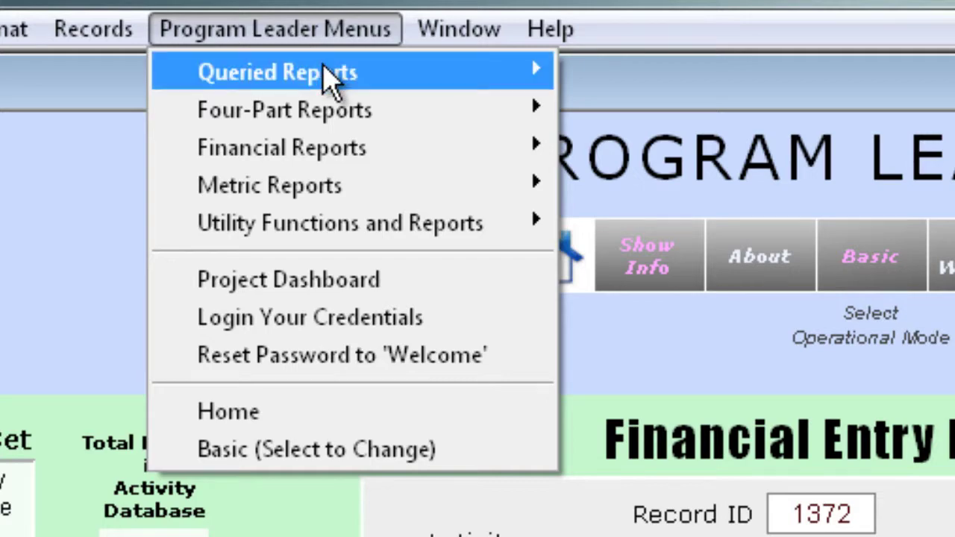
mouse_move(361, 121)
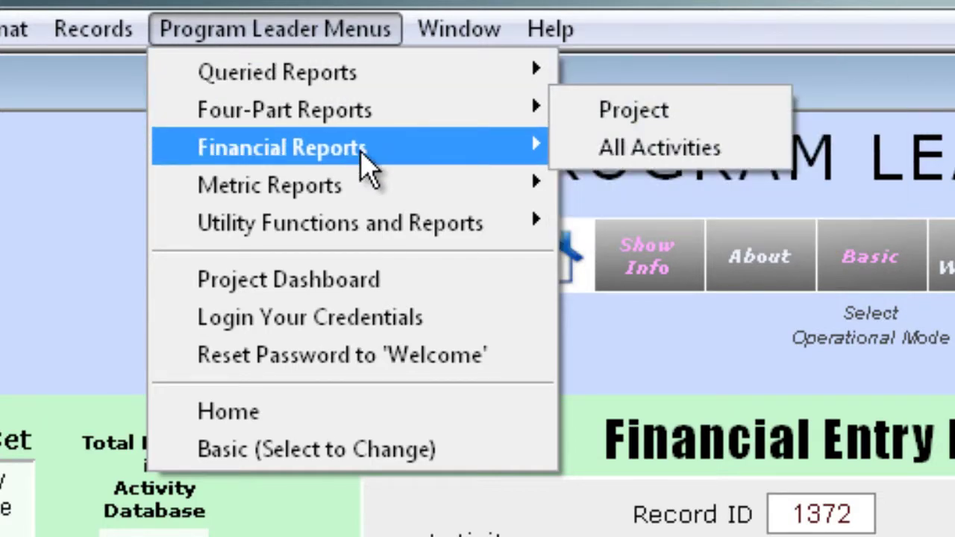
mouse_move(362, 198)
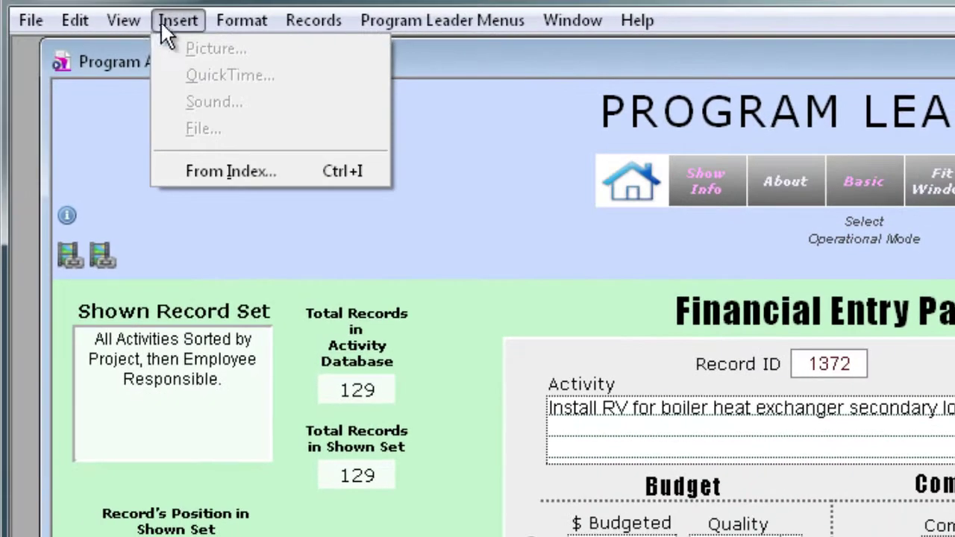
mouse_move(185, 33)
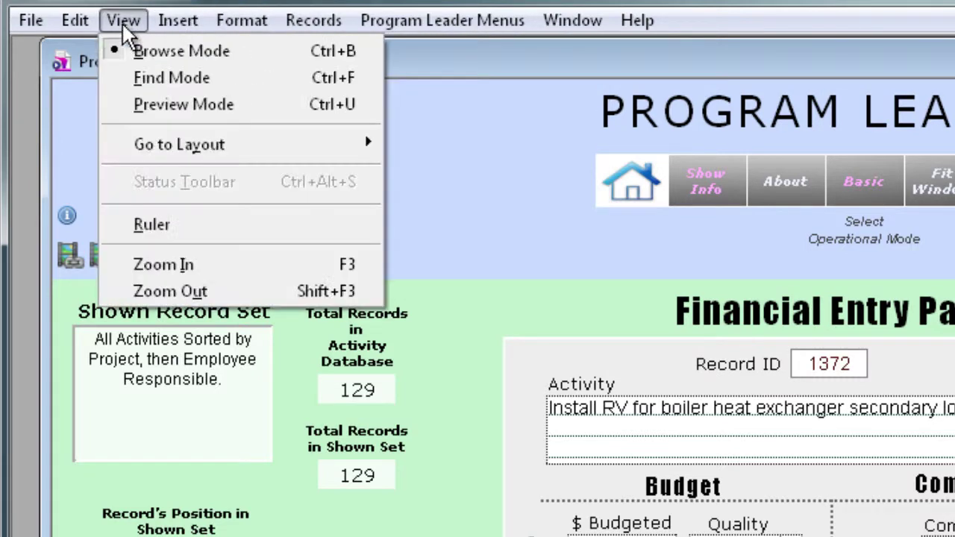
Review the CutePDF Writer print setup, including paper size, page orientation and the advanced scaling option, and accept the settings.
mouse_move(35, 20)
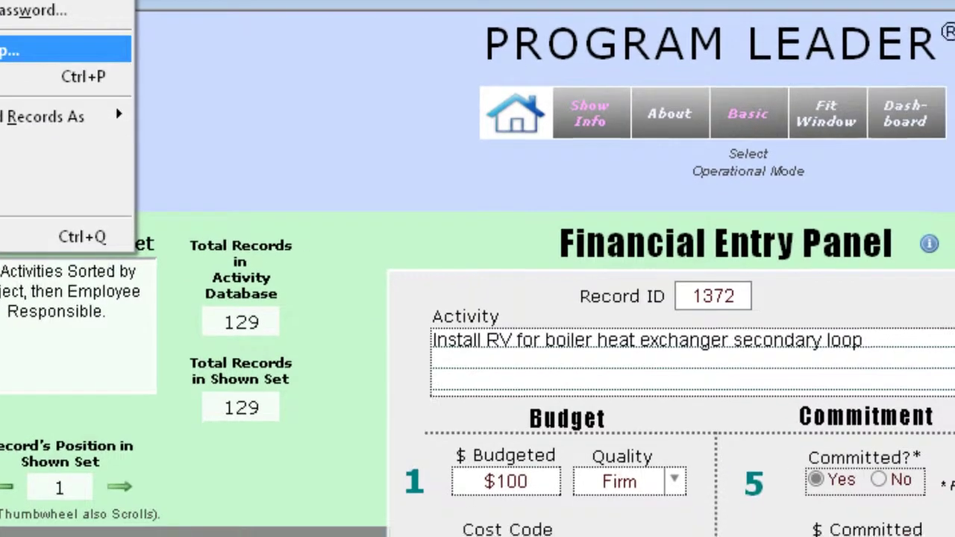
left_click(90, 118)
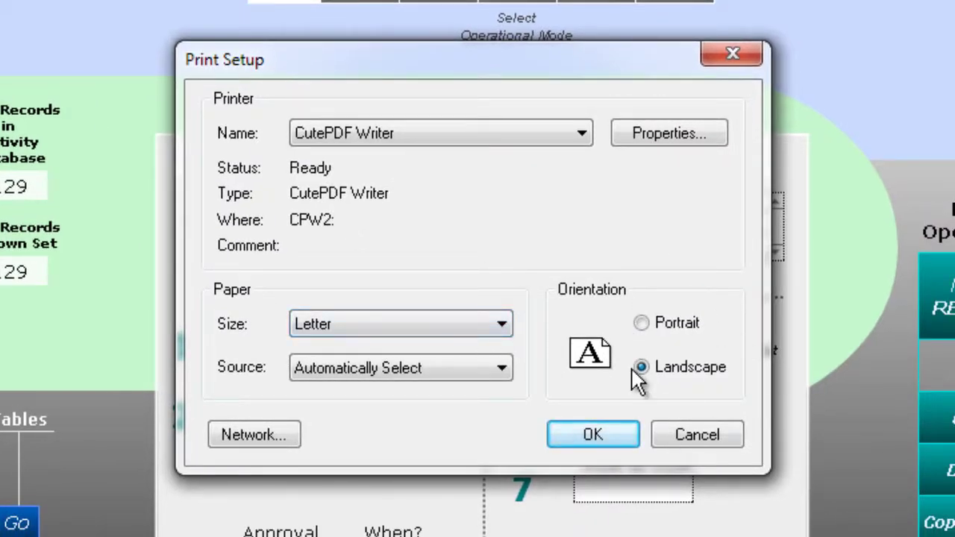
left_click(707, 132)
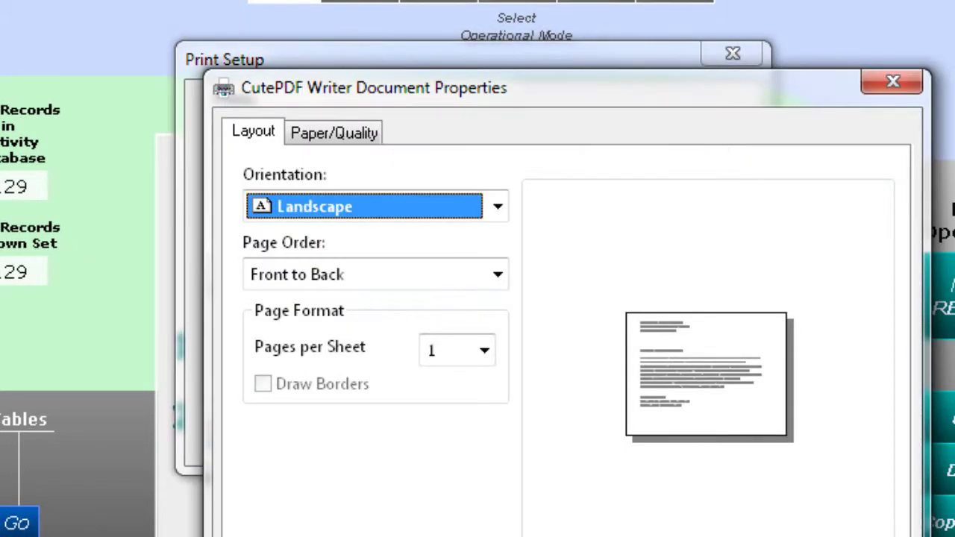
left_click(829, 536)
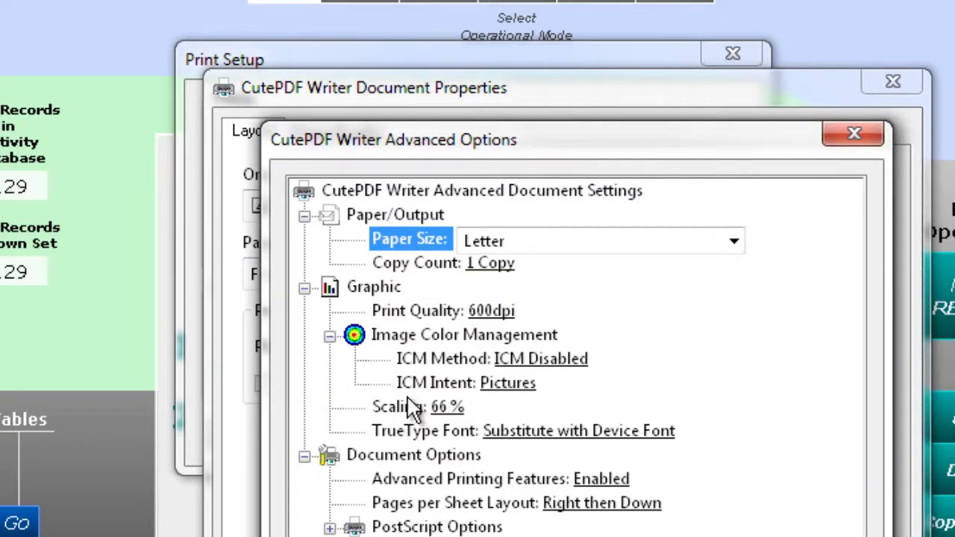
left_click(694, 536)
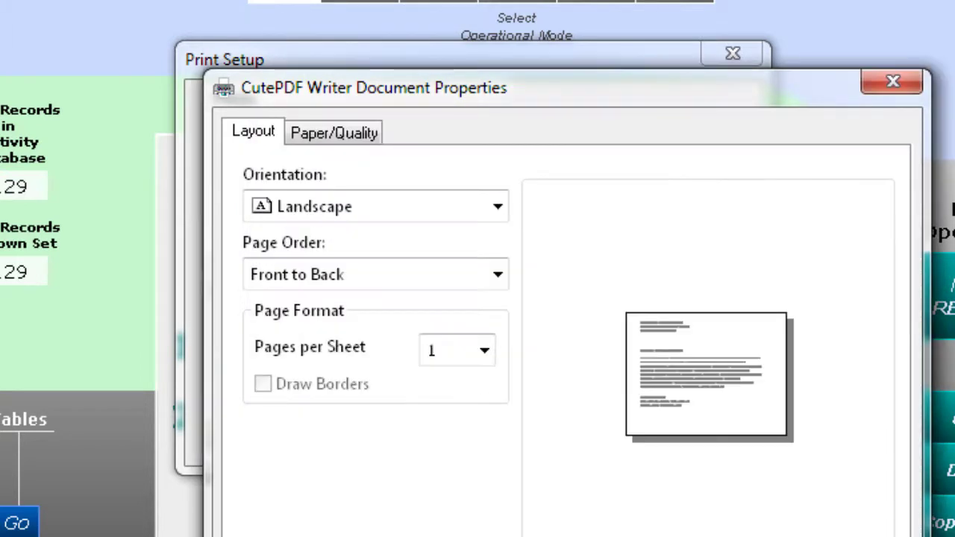
left_click(747, 536)
left_click(601, 437)
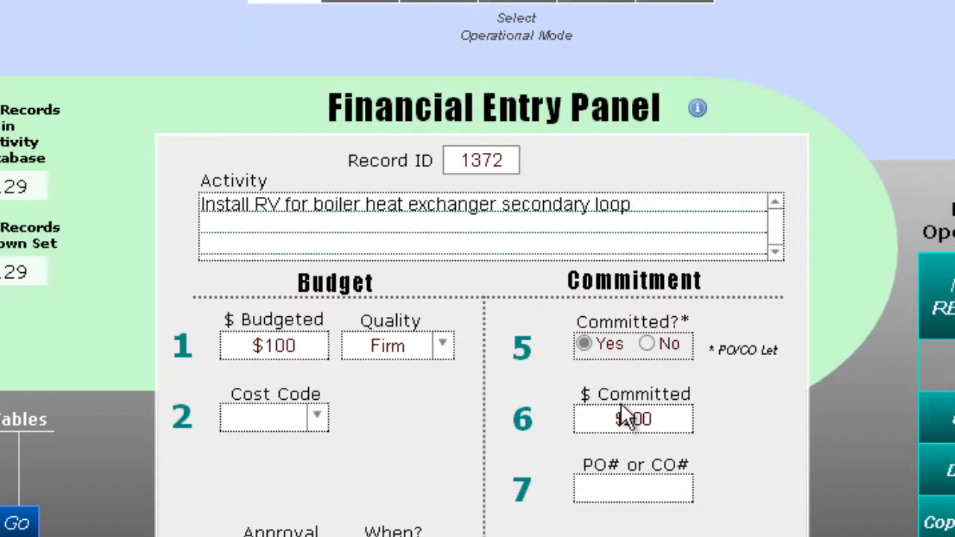
Read the built-in instructions for the Financial Entry Panel and return to the activity entry panel.
left_click(698, 112)
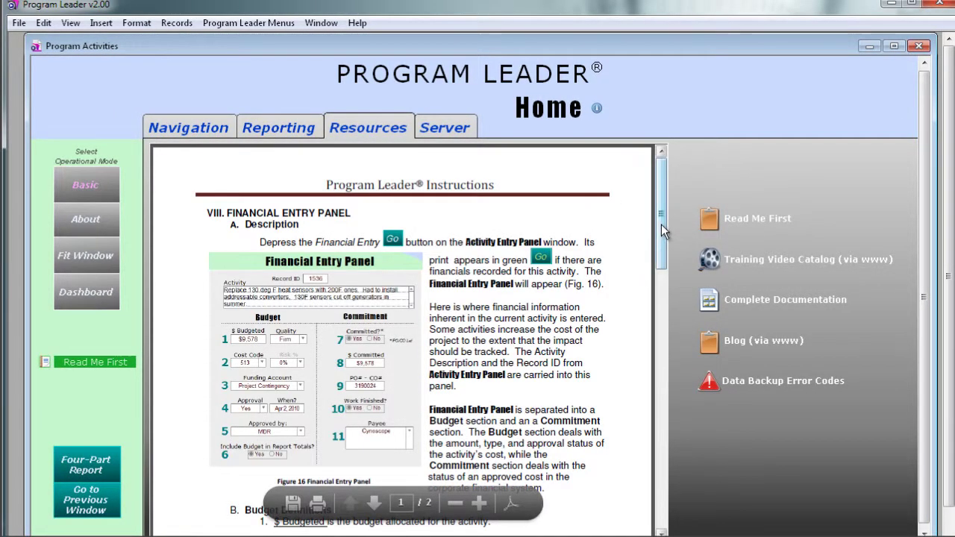
left_click_drag(662, 223, 671, 185)
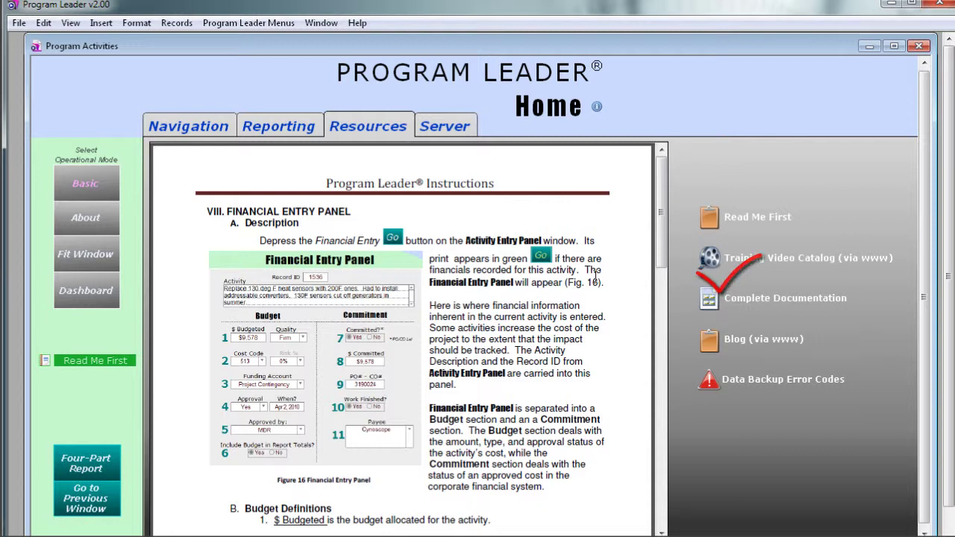
left_click(709, 383)
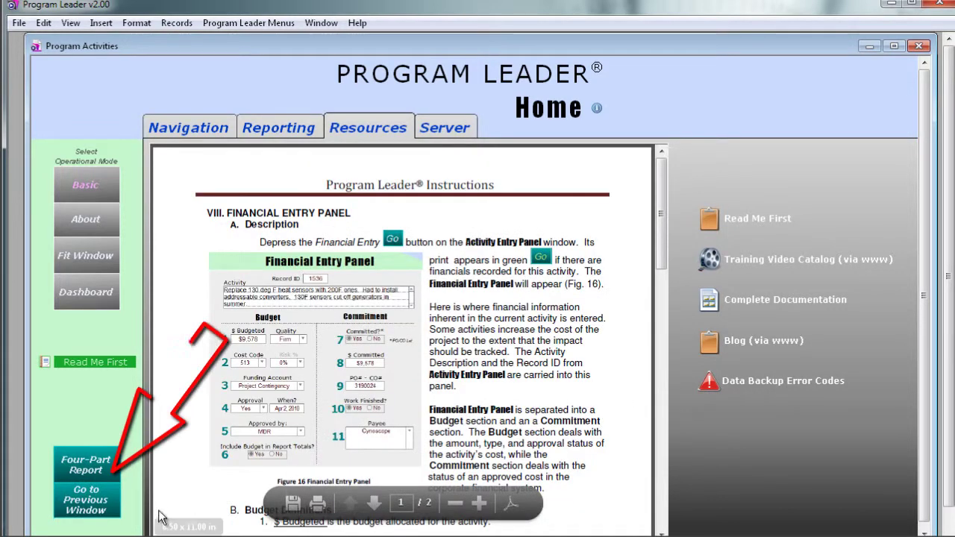
left_click(83, 496)
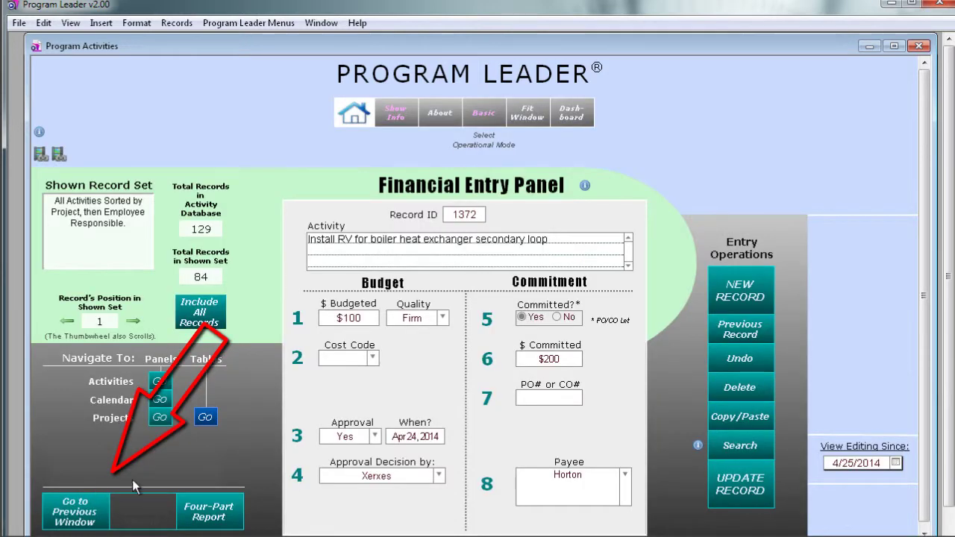
left_click(160, 383)
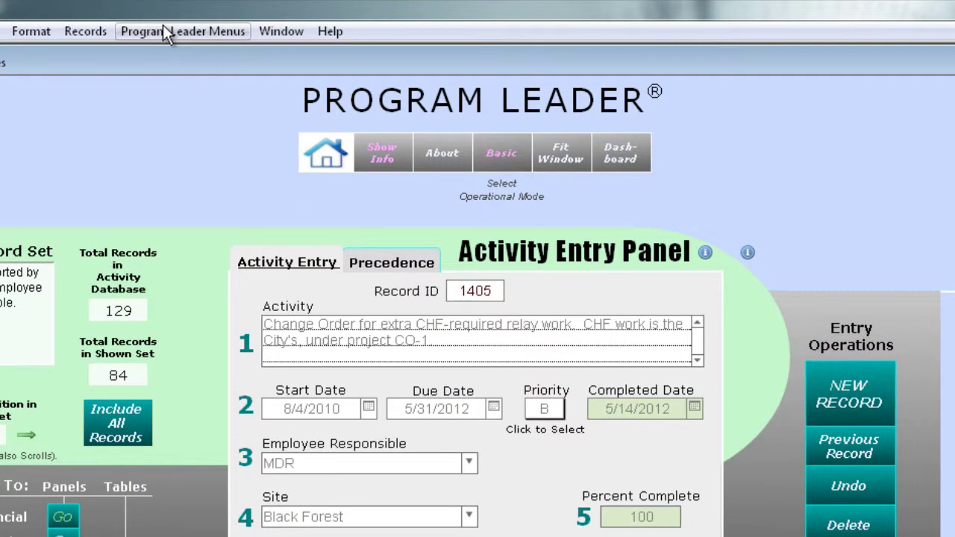
Run a queried report by Project Manager for the chosen manager, adding the responsible and supervisor roles with Resp+Super.
left_click(218, 26)
mouse_move(191, 56)
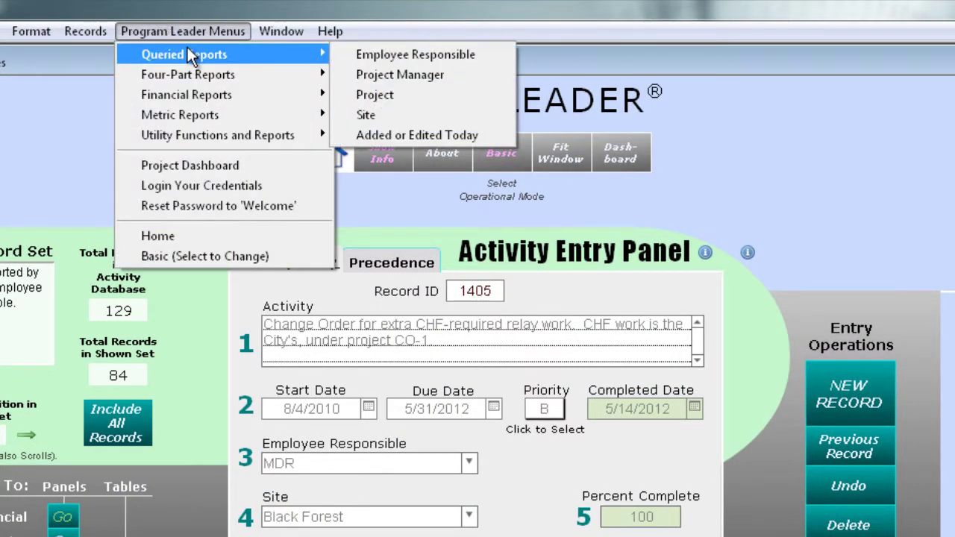
left_click(421, 76)
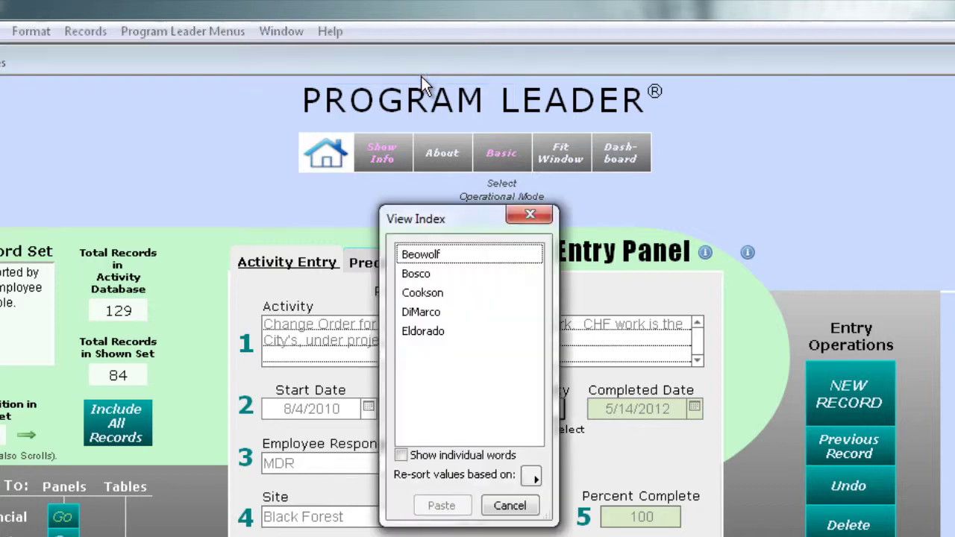
left_click(423, 312)
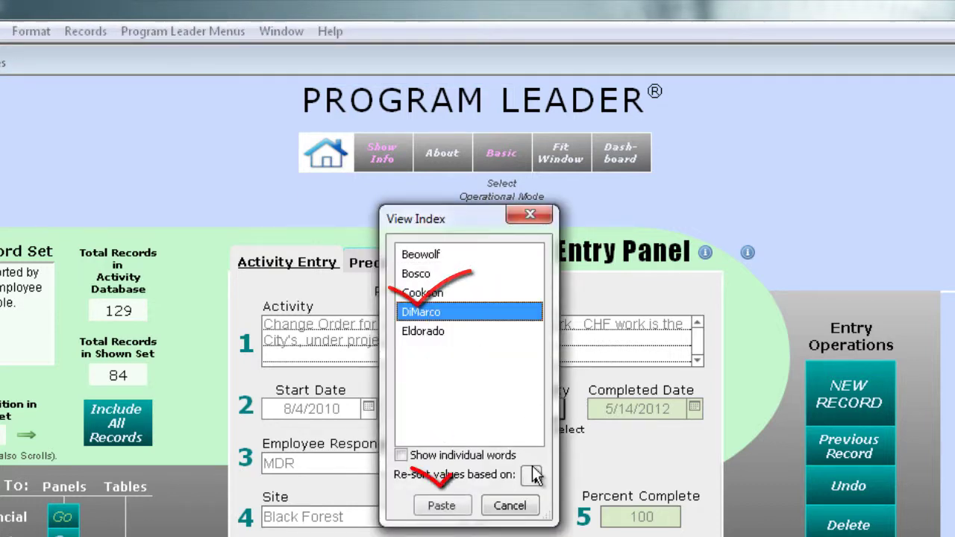
left_click(442, 506)
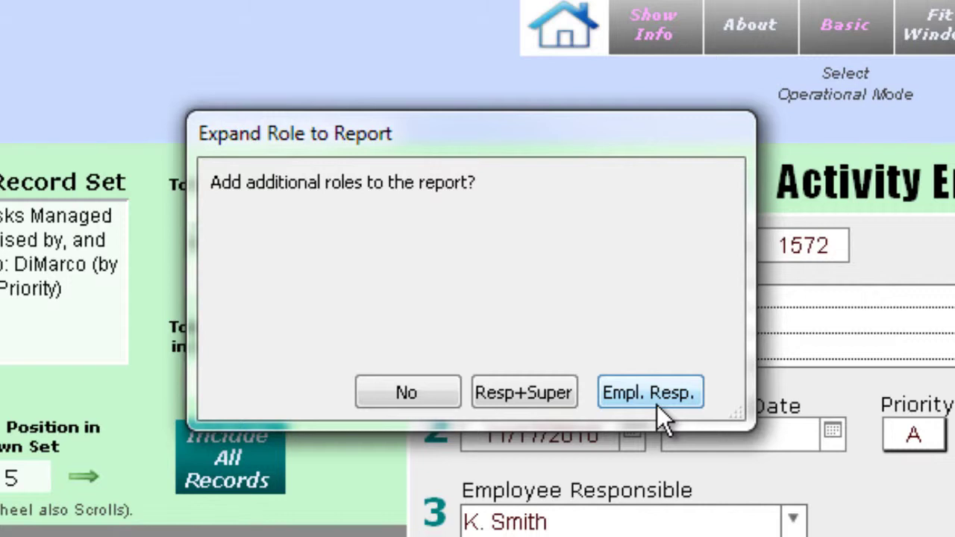
left_click(539, 395)
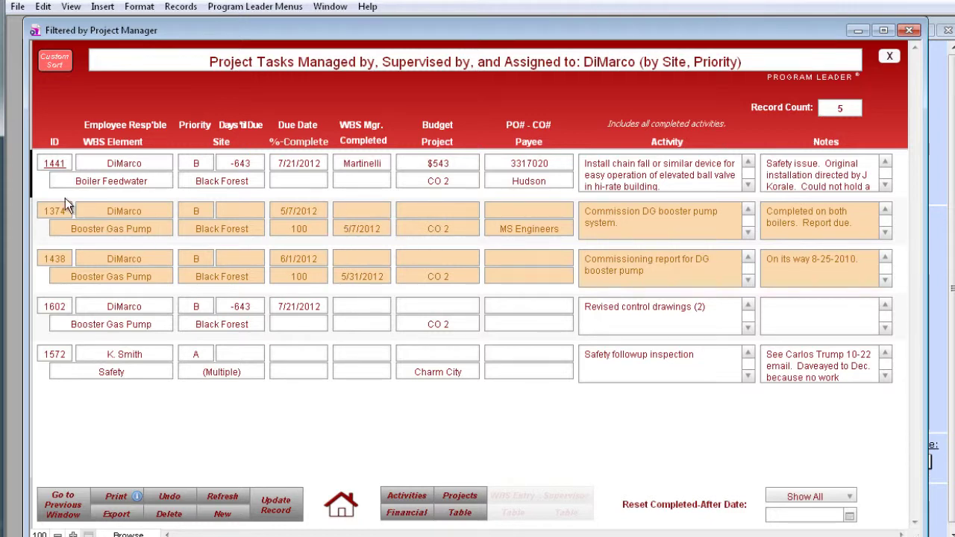
Open the entry for the chain fall installation activity from the report and return to the current report.
left_click(57, 165)
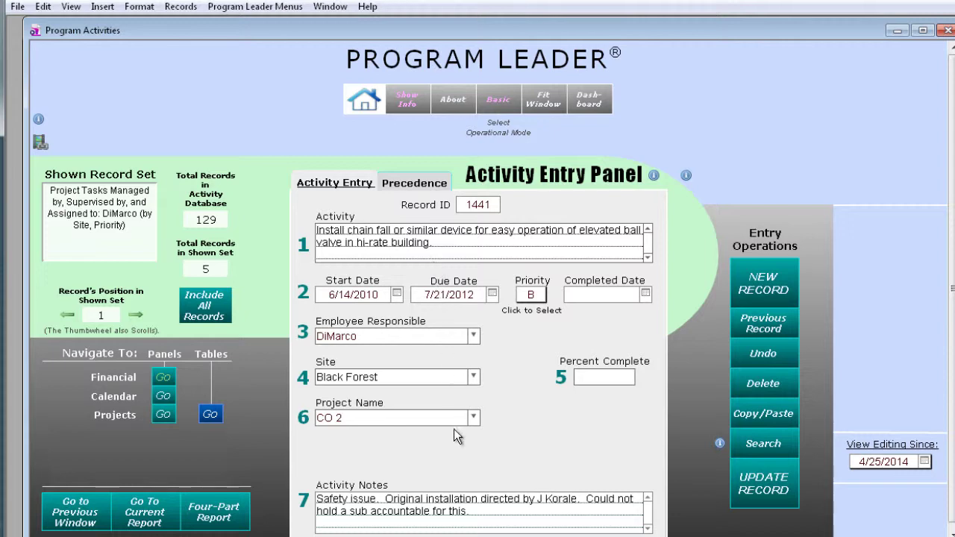
left_click(146, 522)
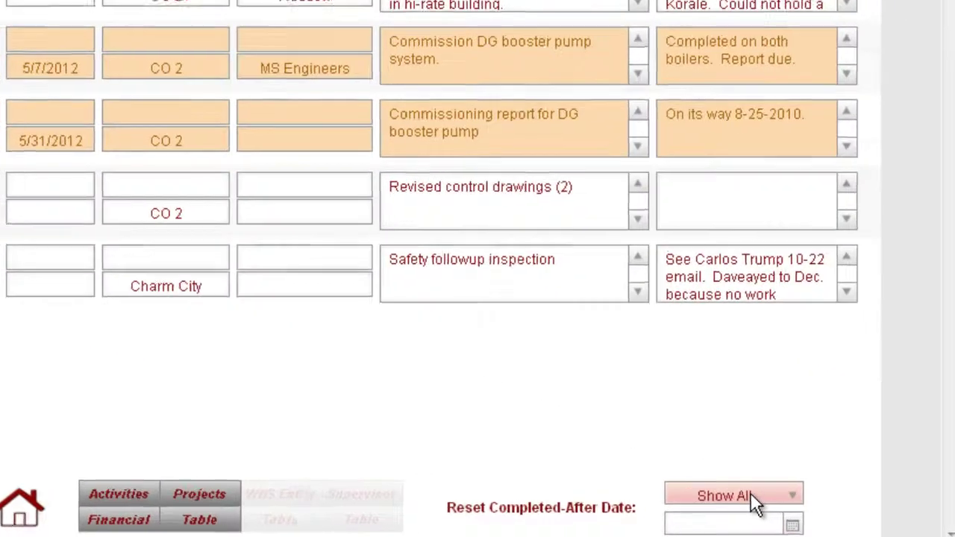
Hide the completed activities in the project manager report and switch the filter back to Show All.
left_click(817, 509)
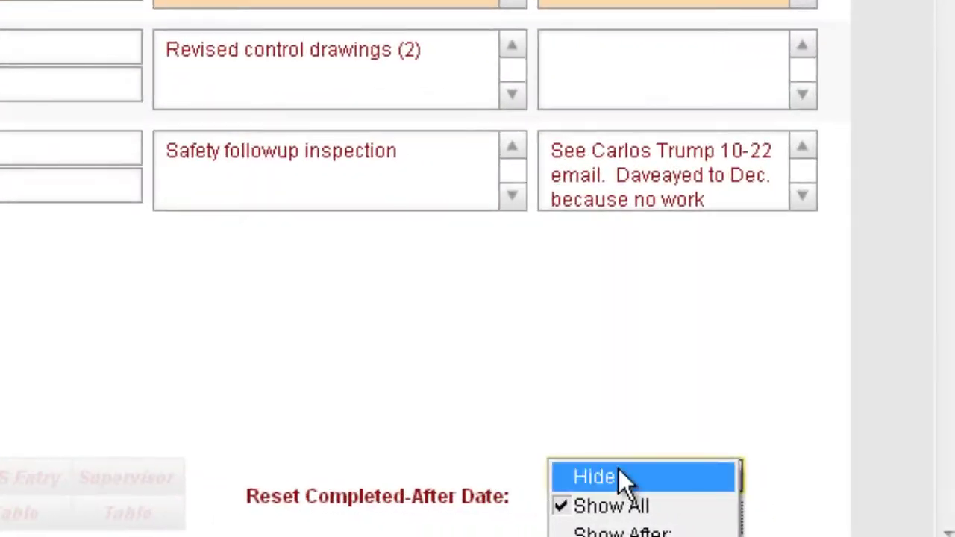
left_click(797, 505)
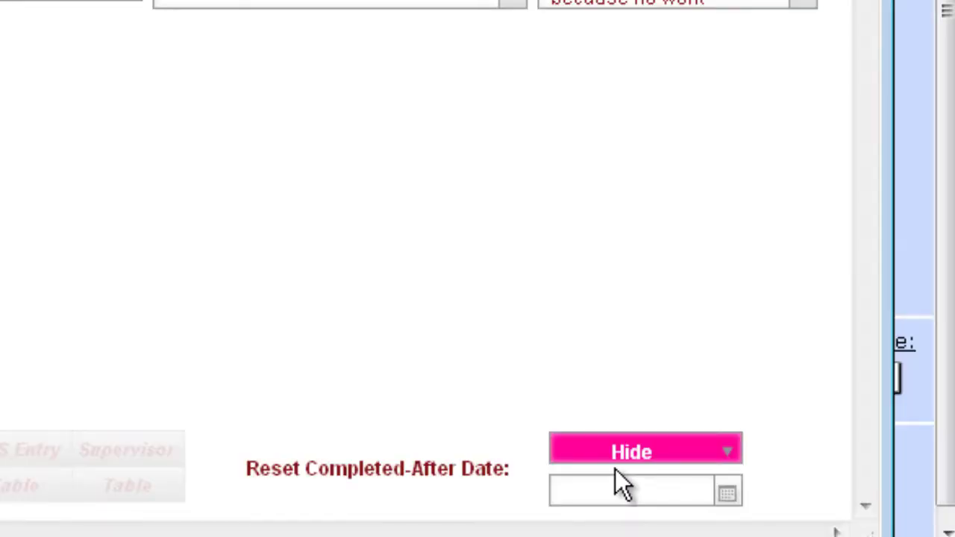
left_click(727, 451)
left_click(711, 480)
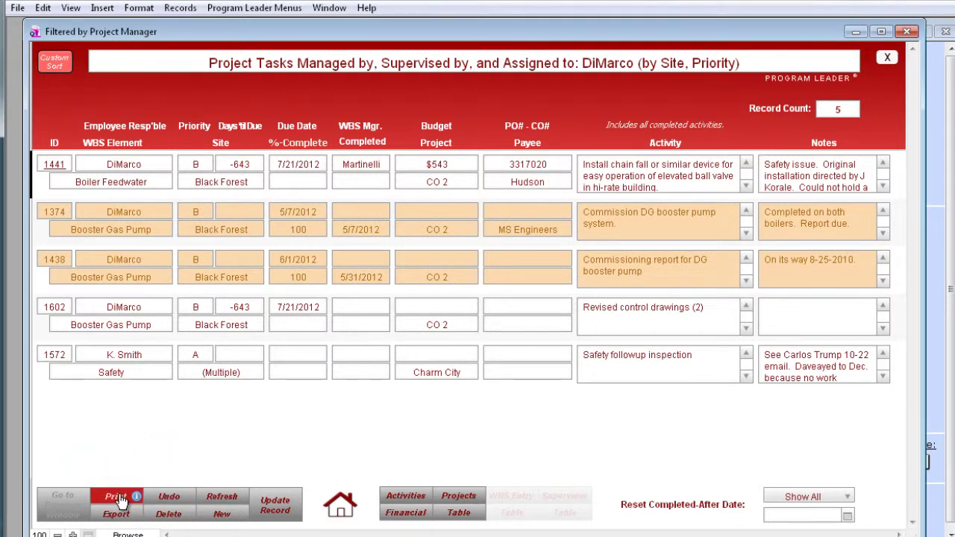
Go to the home page and compare the Advanced mode navigation map with Basic mode, returning to Basic.
left_click(343, 507)
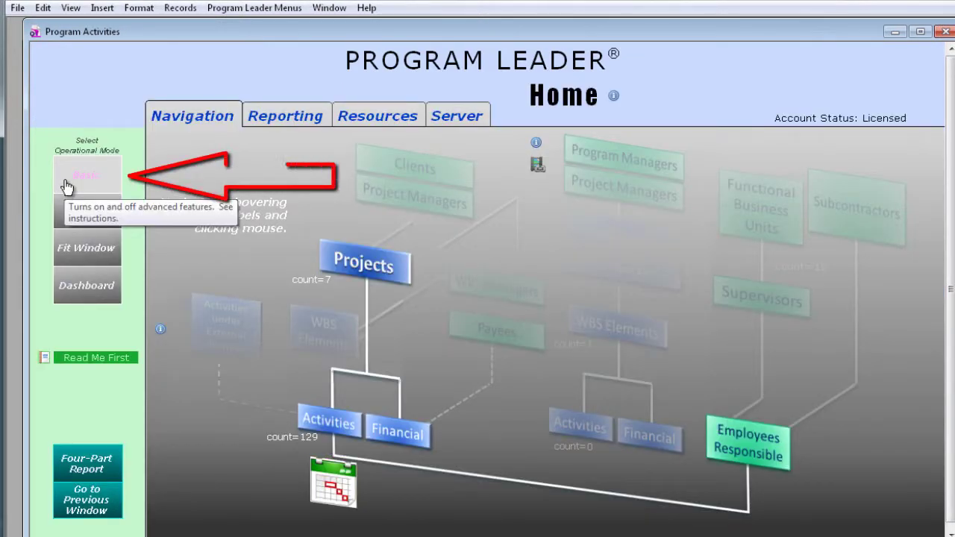
left_click(66, 185)
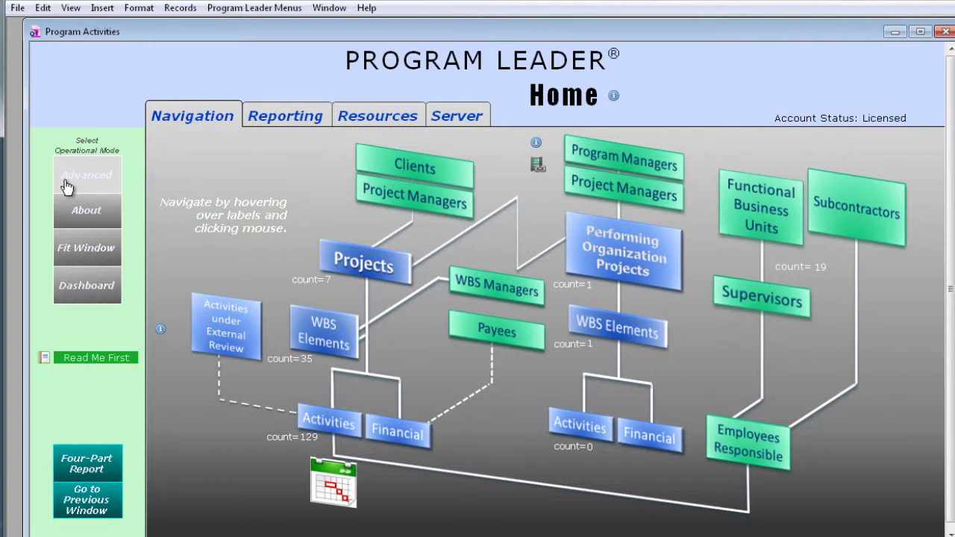
left_click(66, 185)
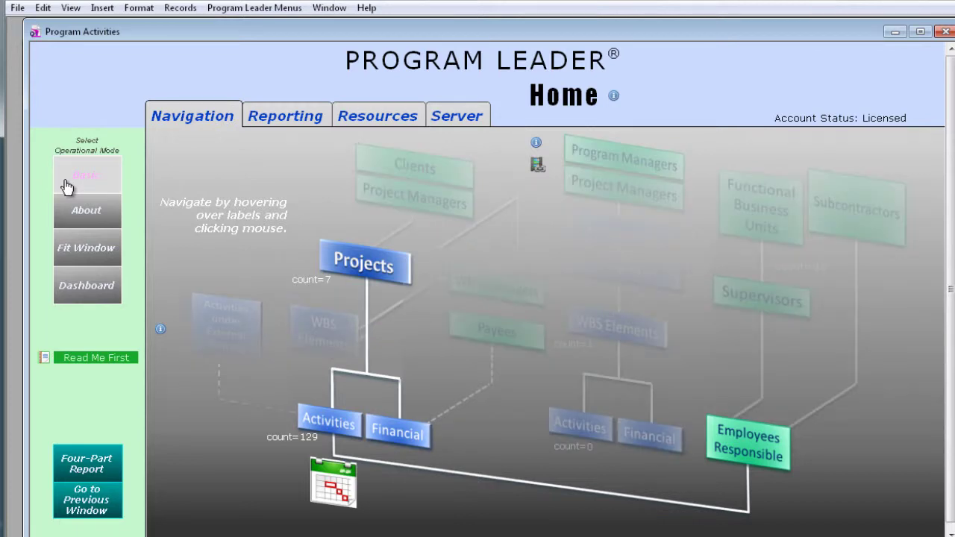
Compare the reports offered in Basic and Advanced mode, return to Basic mode, and view the server options.
left_click(298, 117)
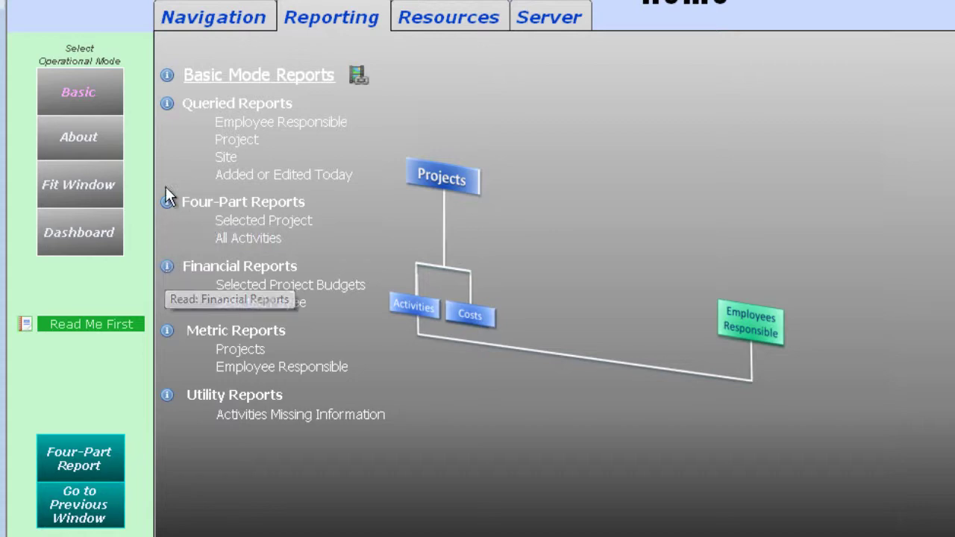
left_click(82, 94)
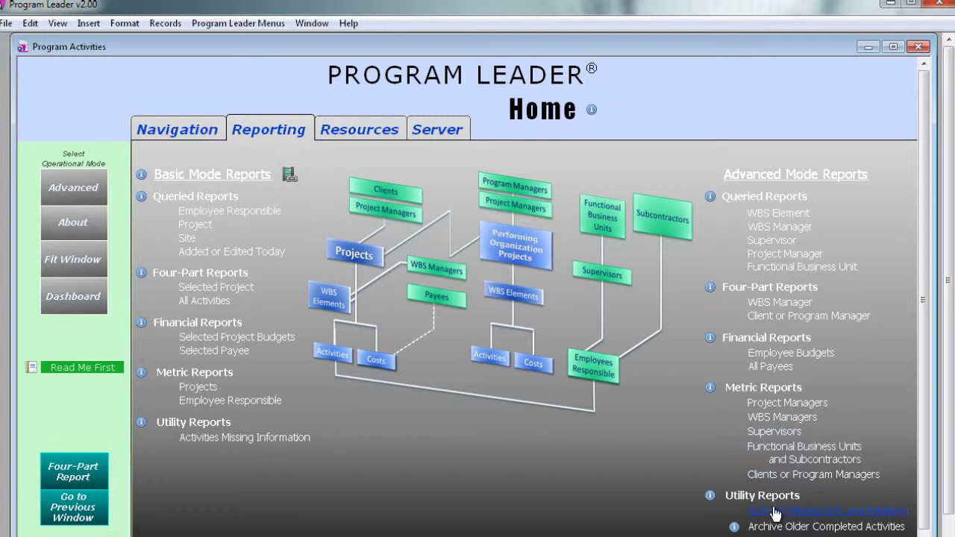
left_click(68, 185)
left_click(439, 133)
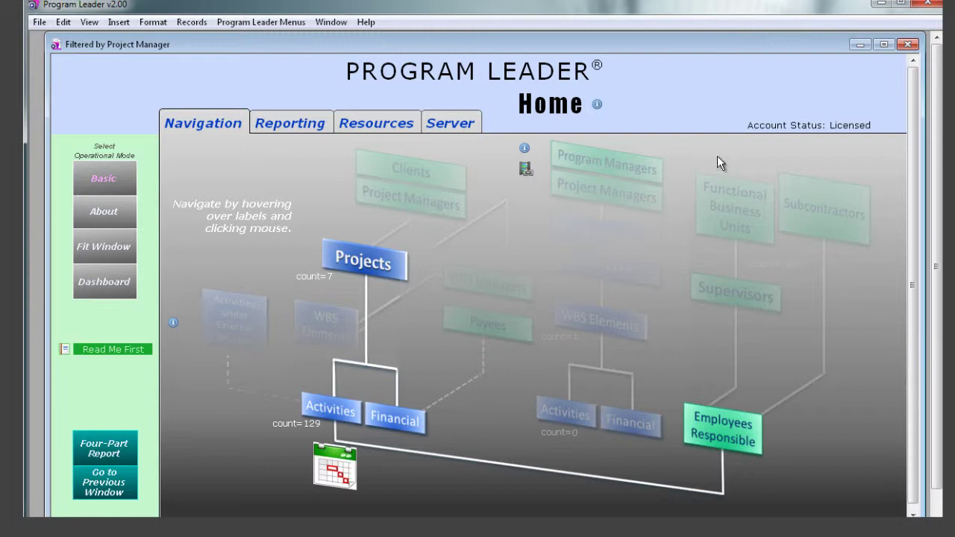
Close the program with a backup of the work made during shutdown, and acknowledge the first export report.
left_click(910, 45)
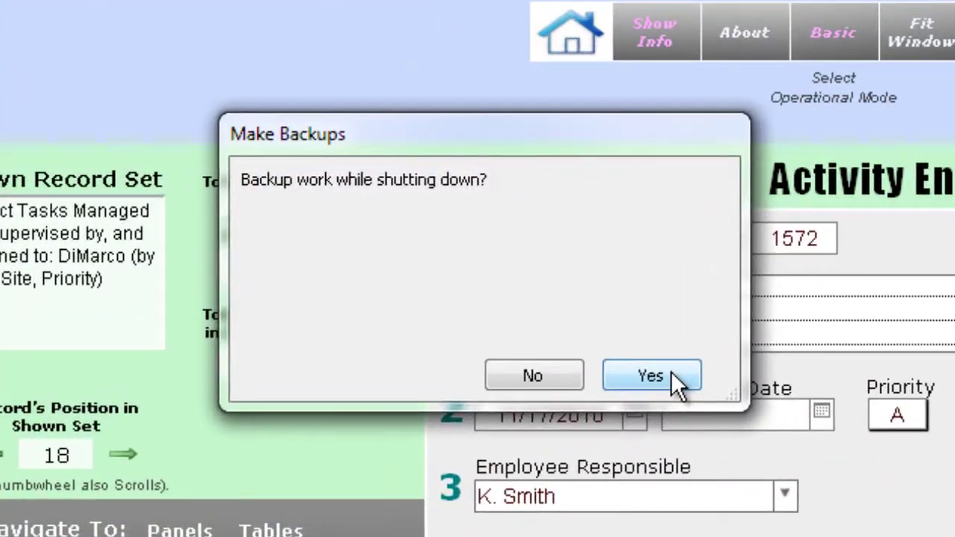
left_click(606, 348)
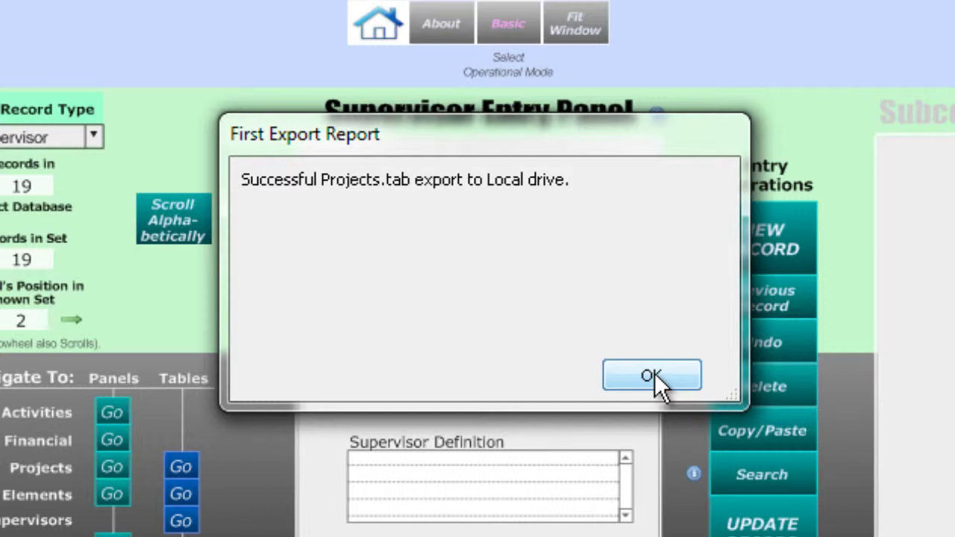
left_click(652, 375)
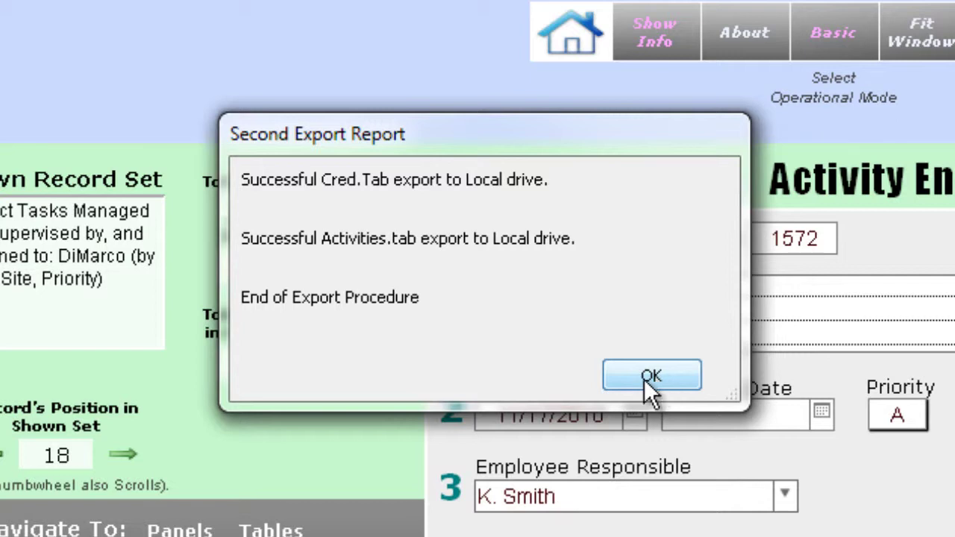